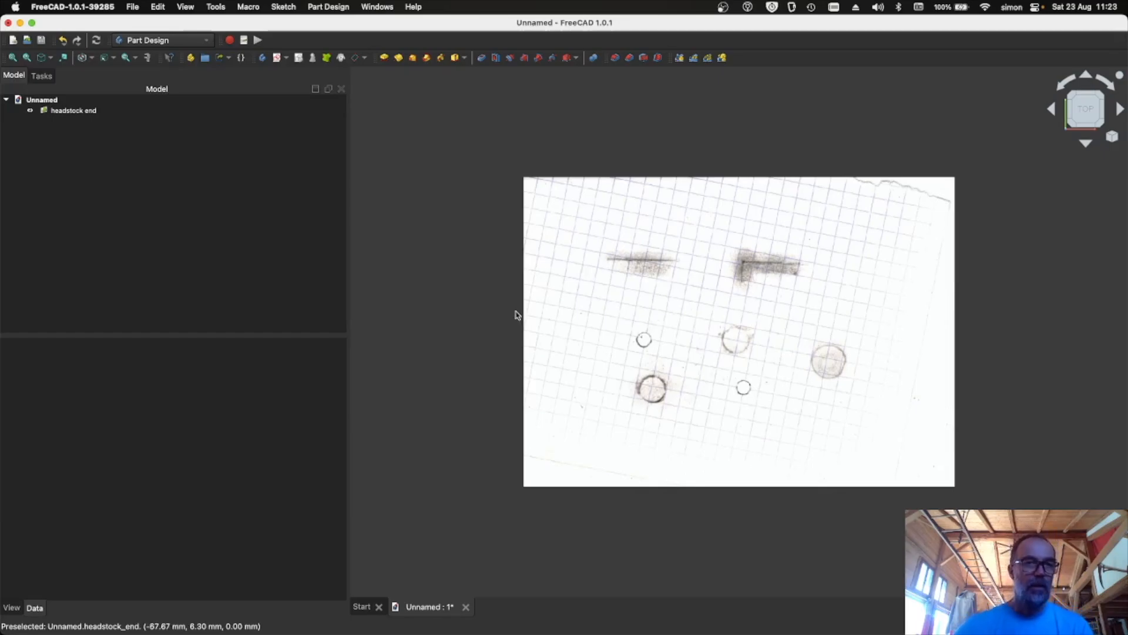
- Create a new body and start a sketch attached to the XY-plane
{"action": "left_click", "coordinate": [262, 58]}
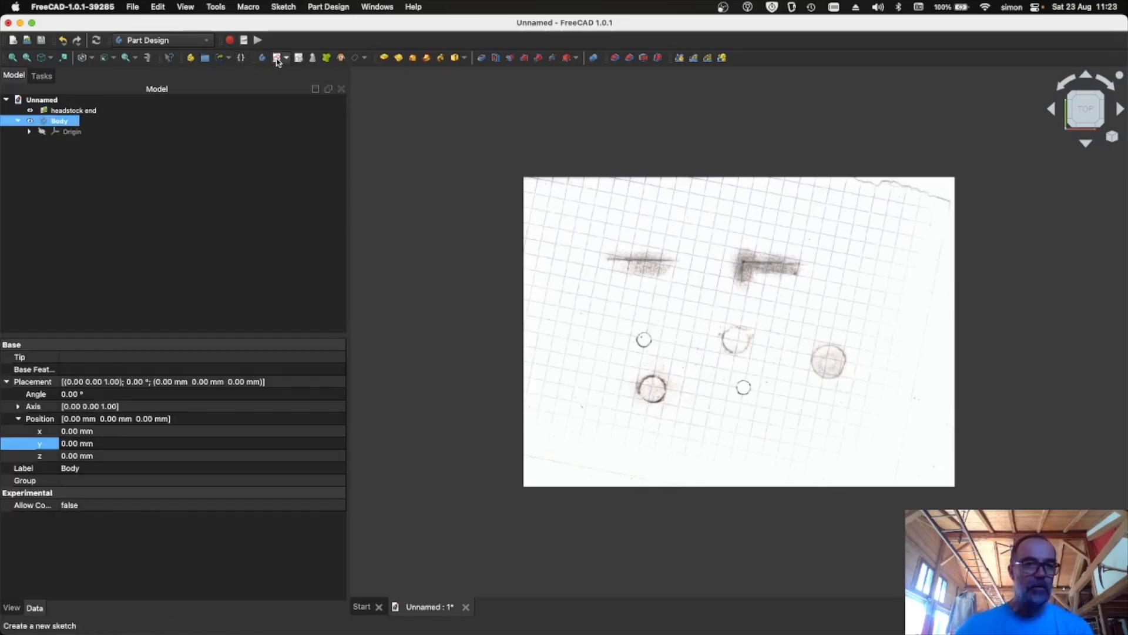
{"action": "left_click", "coordinate": [277, 58]}
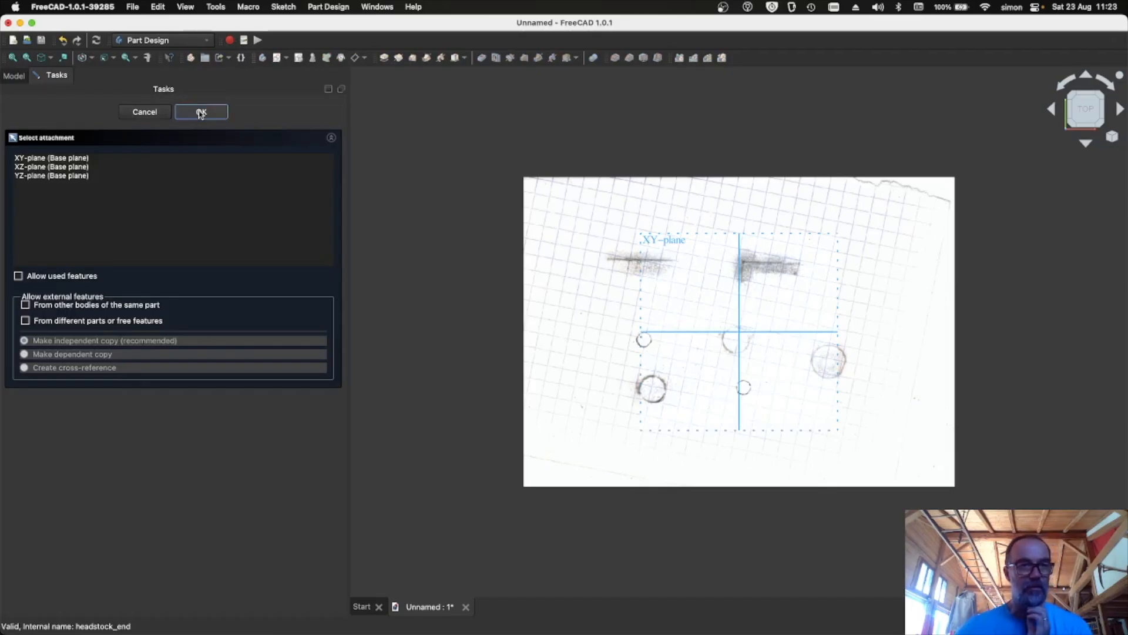
{"action": "left_click", "coordinate": [60, 159]}
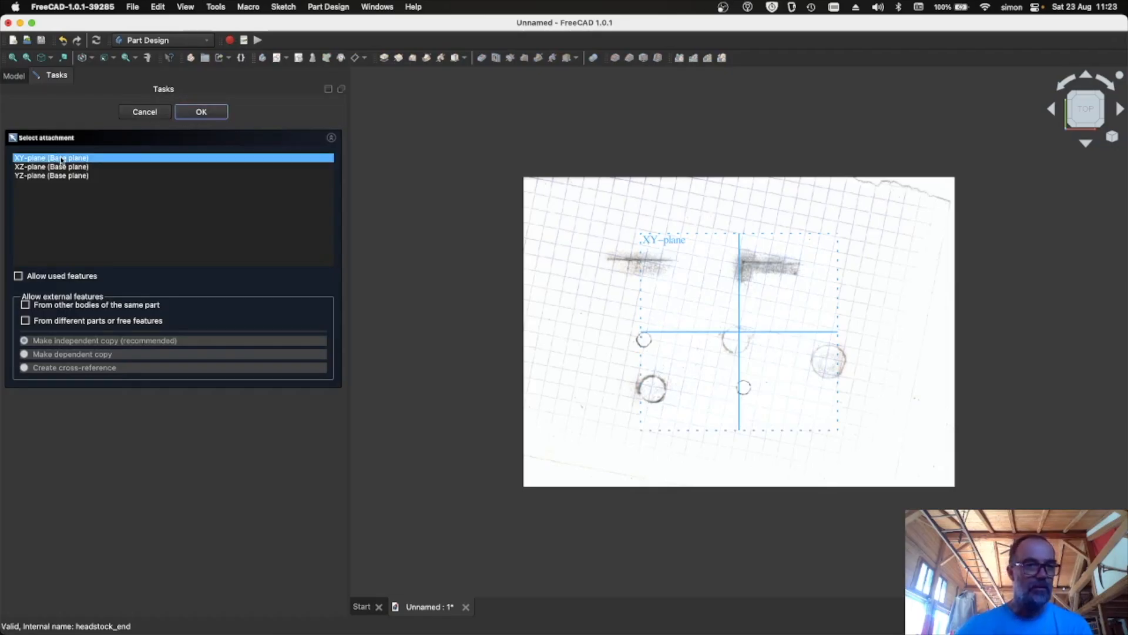
{"action": "left_click", "coordinate": [199, 115]}
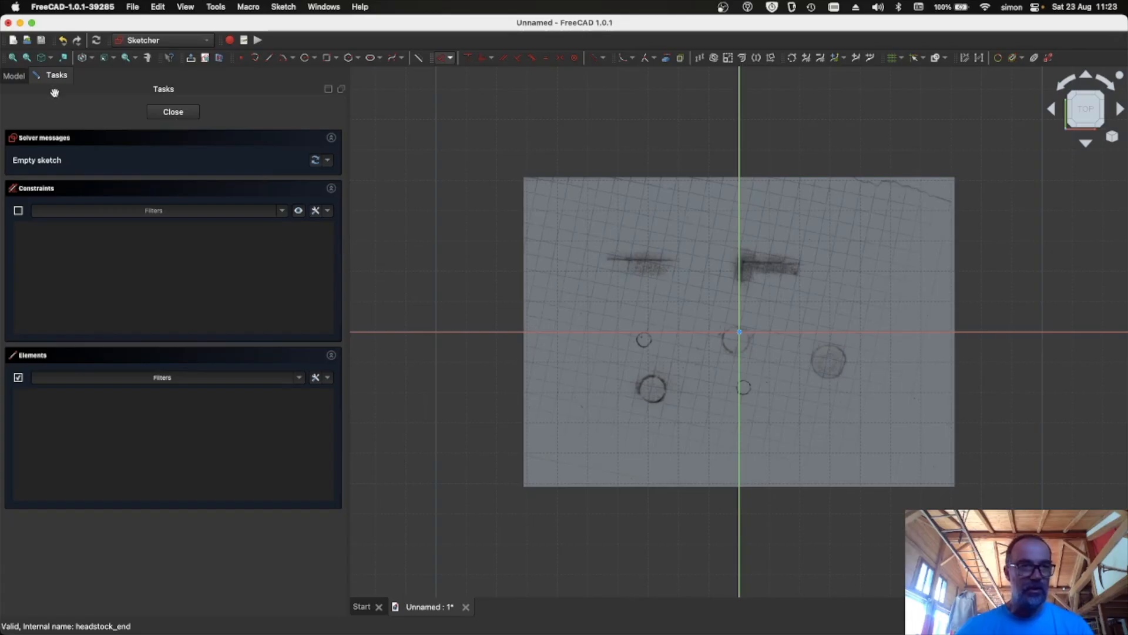
- Select the headstock end reference image and set its X position to -1 mm
{"action": "left_click", "coordinate": [18, 77]}
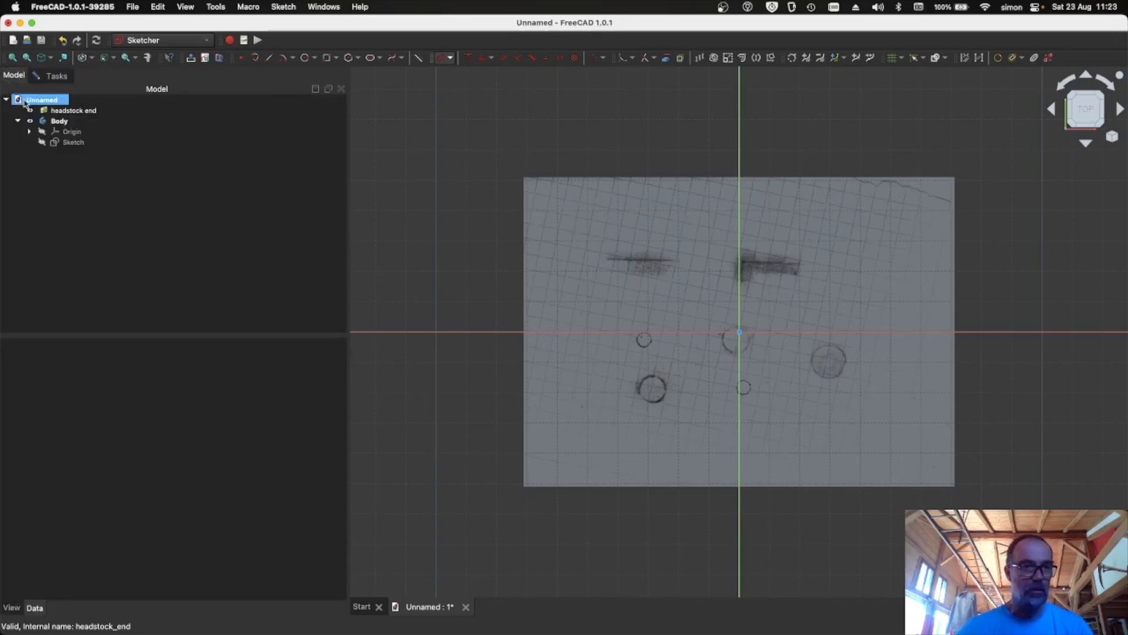
{"action": "left_click", "coordinate": [46, 112]}
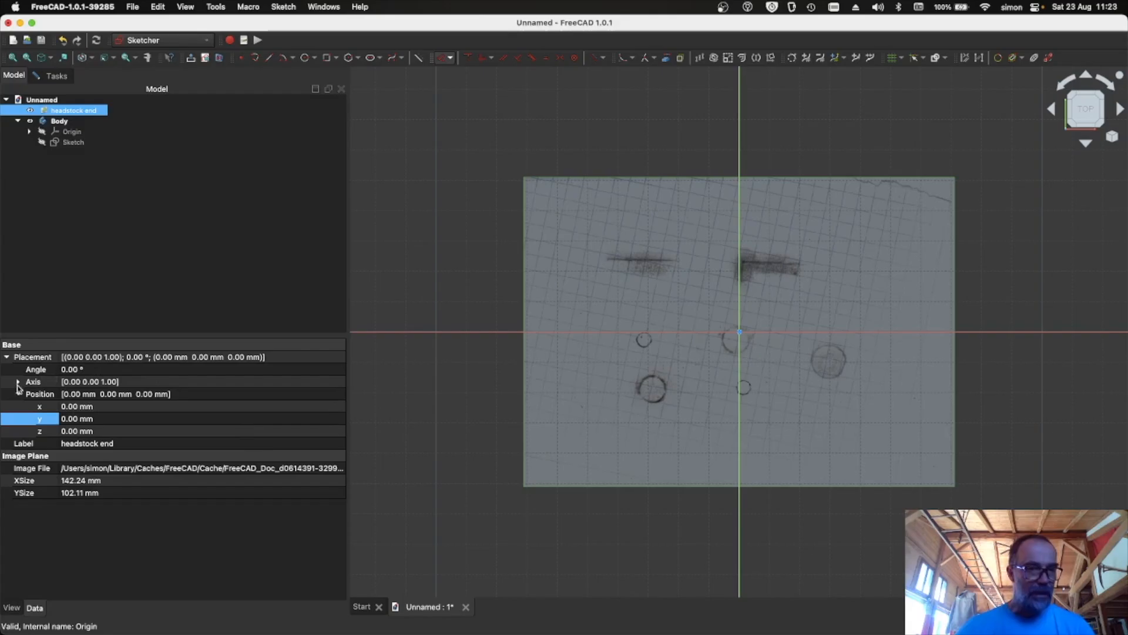
{"action": "left_click", "coordinate": [71, 406]}
{"action": "type", "text": "-1"}
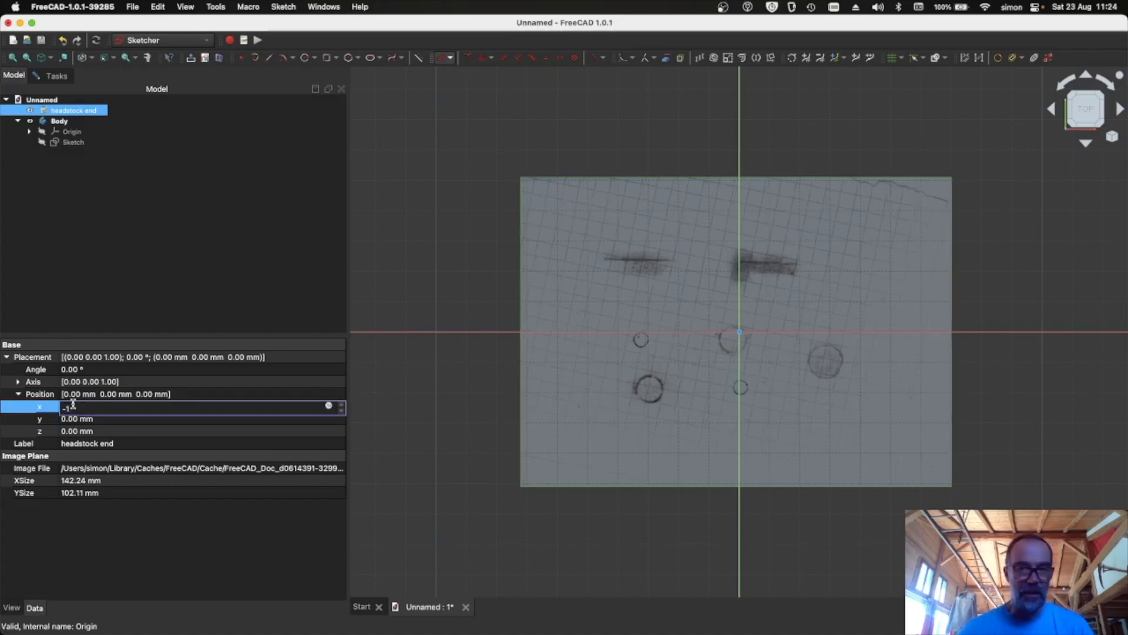
- Set the reference image's Y position to -23 mm
{"action": "left_click", "coordinate": [76, 419]}
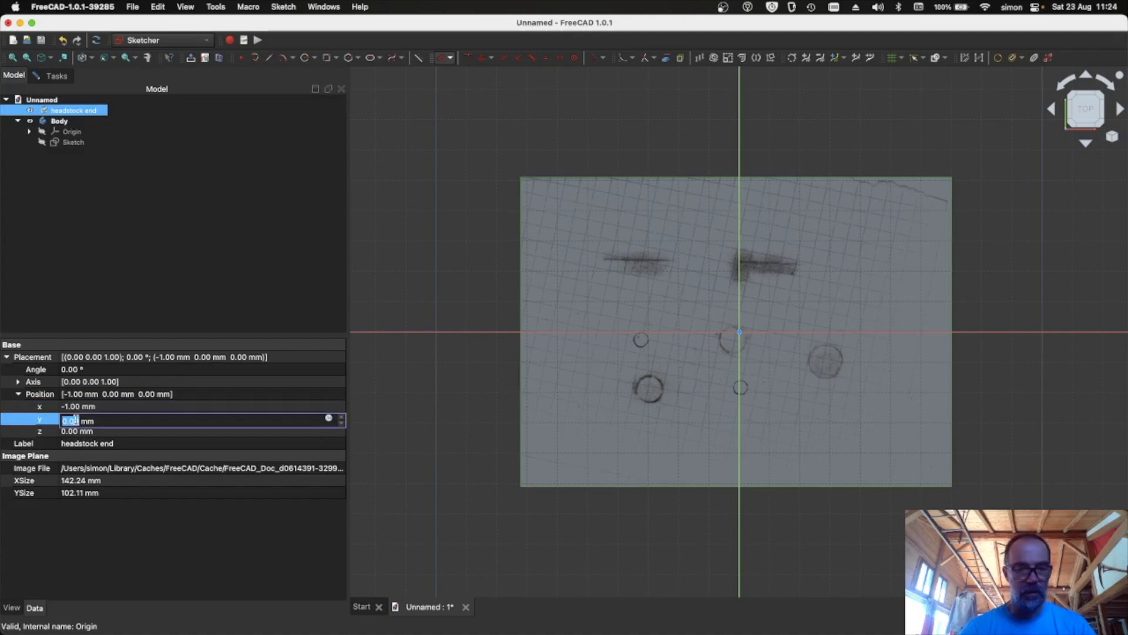
{"action": "type", "text": "-20"}
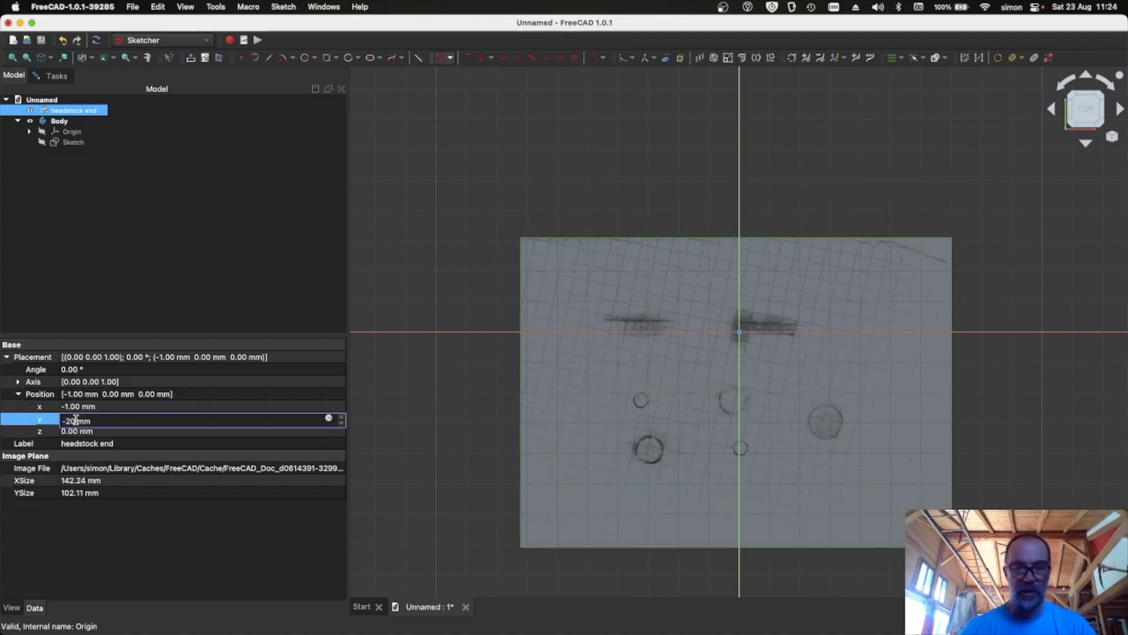
{"action": "key", "text": "BackSpace"}
{"action": "type", "text": "3"}
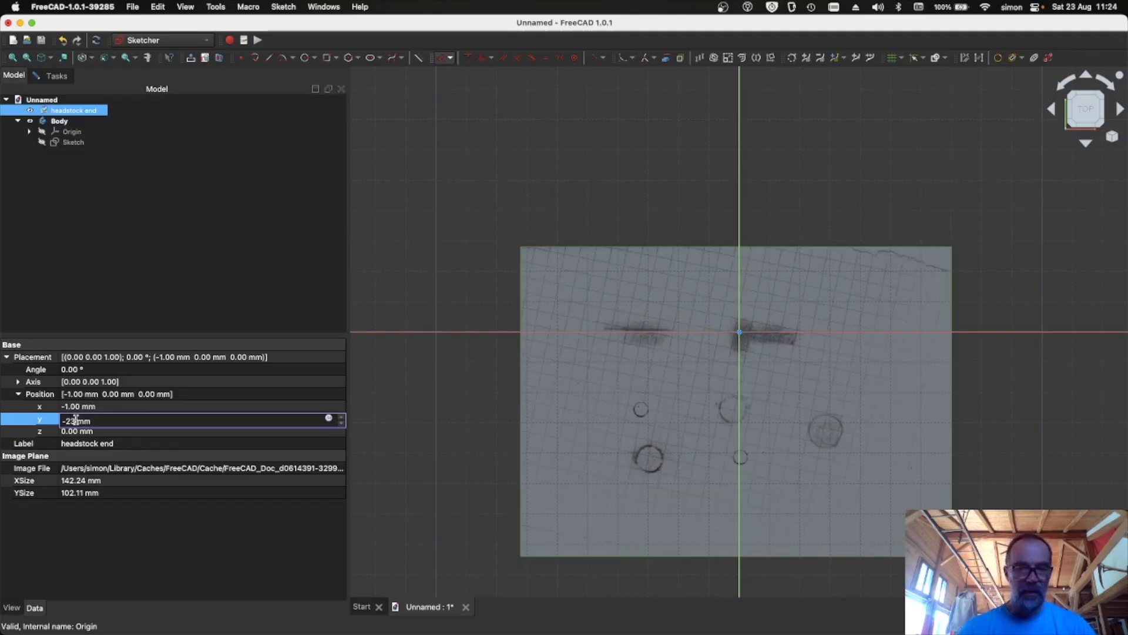
- Rotate the reference image to an angle of 1.4° so its grid aligns with the sketch axes
{"action": "scroll", "coordinate": [493, 425], "scroll_direction": "up", "scroll_amount": 2}
{"action": "scroll", "coordinate": [493, 426], "scroll_direction": "up", "scroll_amount": 2}
{"action": "middle_click_drag", "start_coordinate": [611, 364], "coordinate": [365, 365]}
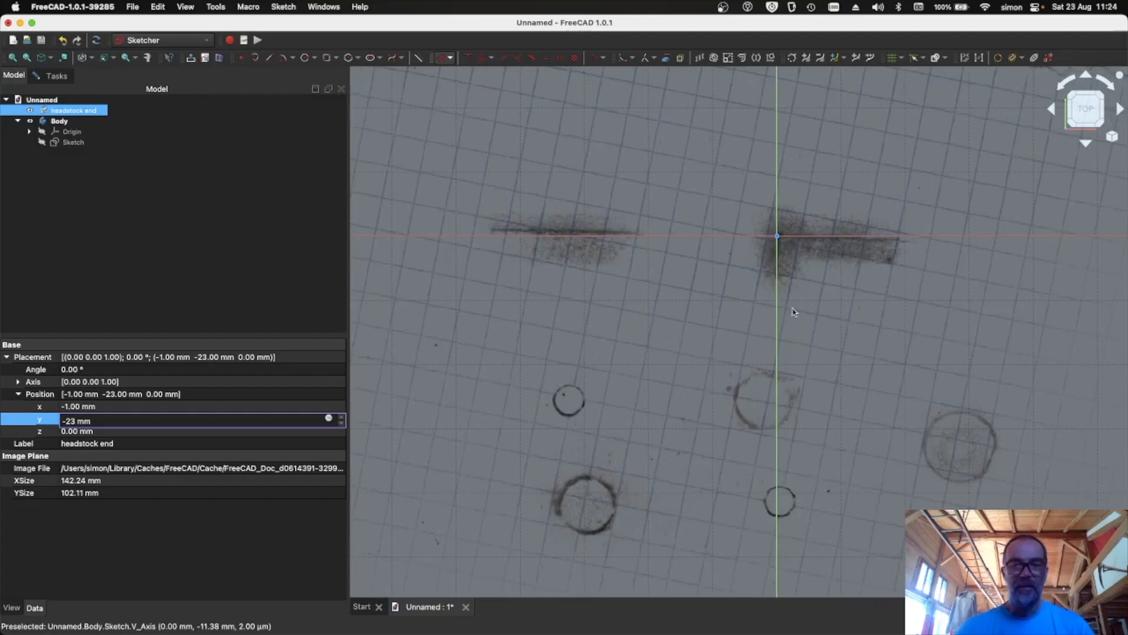
{"action": "double_click", "coordinate": [71, 371]}
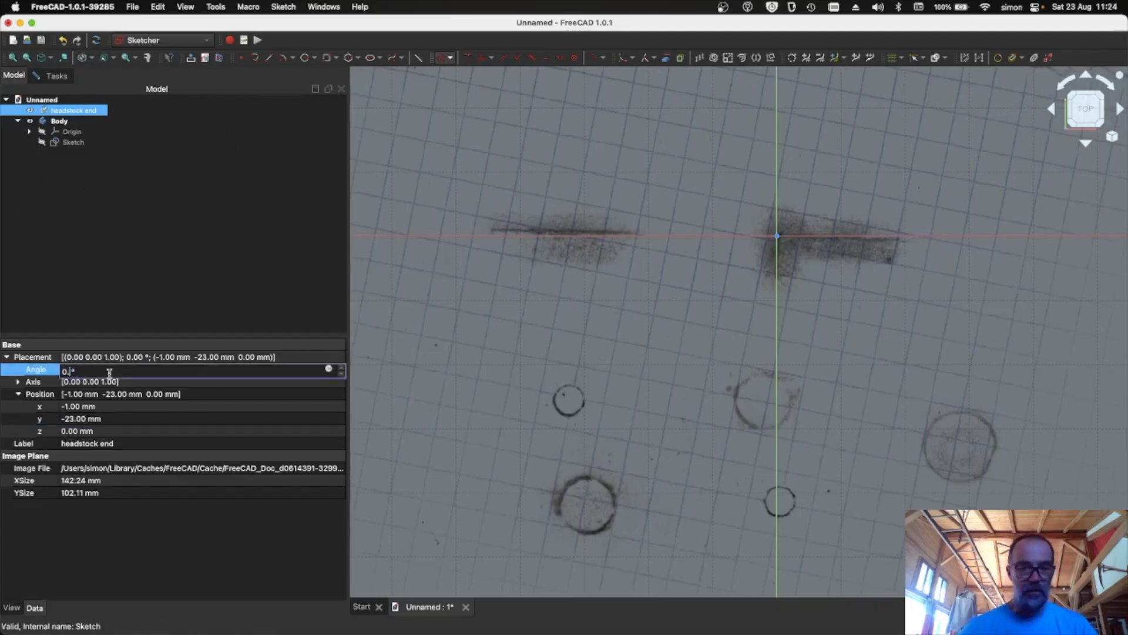
{"action": "type", "text": "5"}
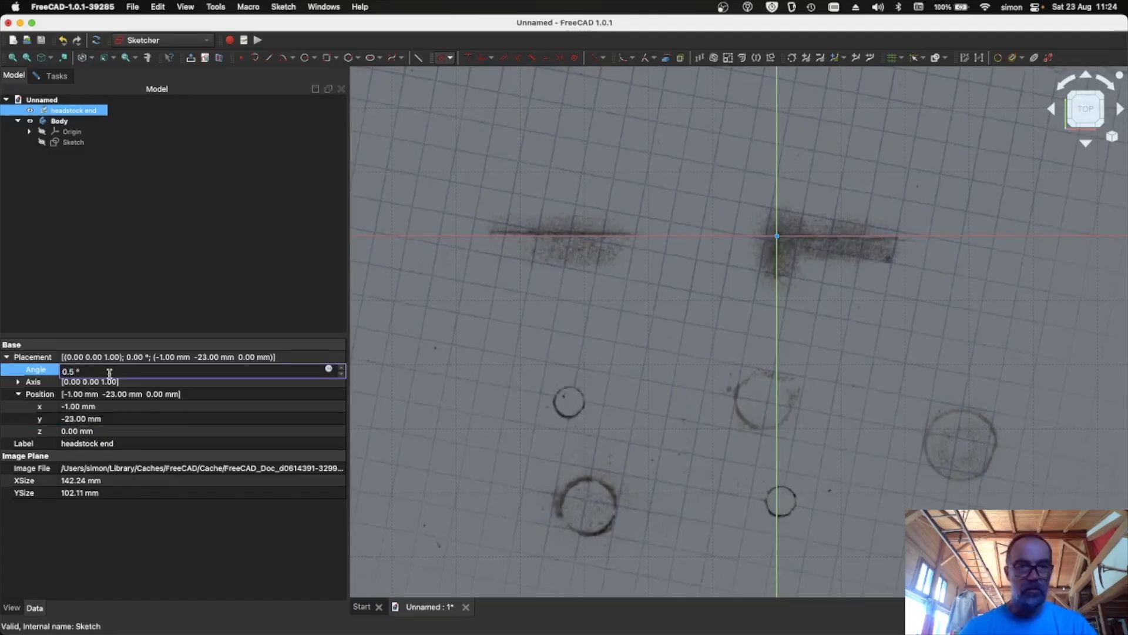
{"action": "type", "text": "8"}
{"action": "key", "text": "BackSpace"}
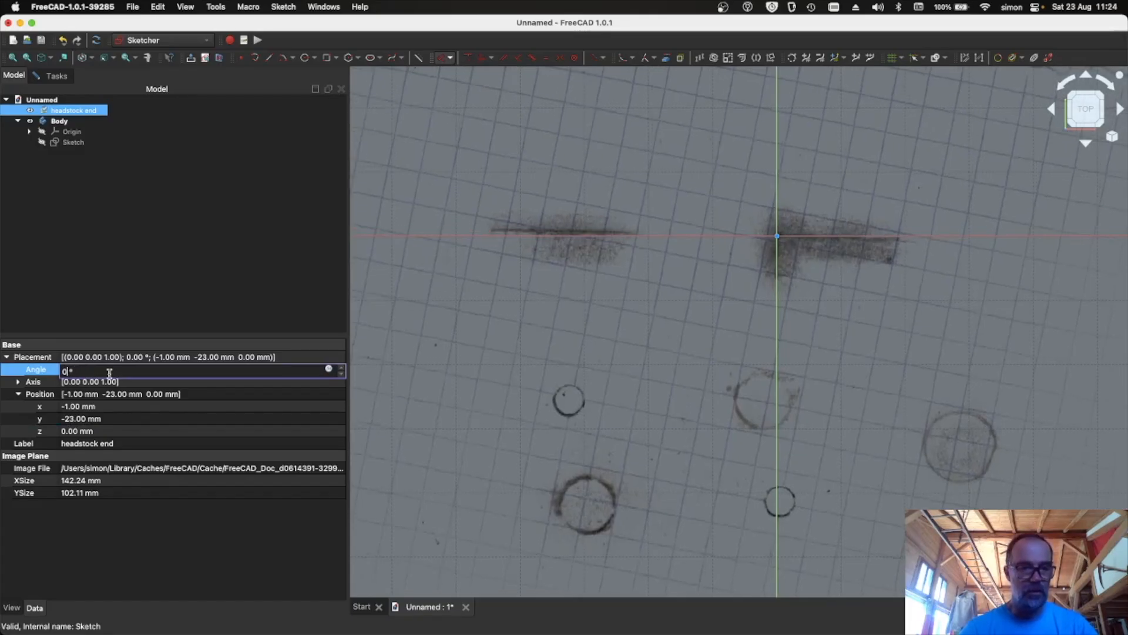
{"action": "type", "text": "1.2"}
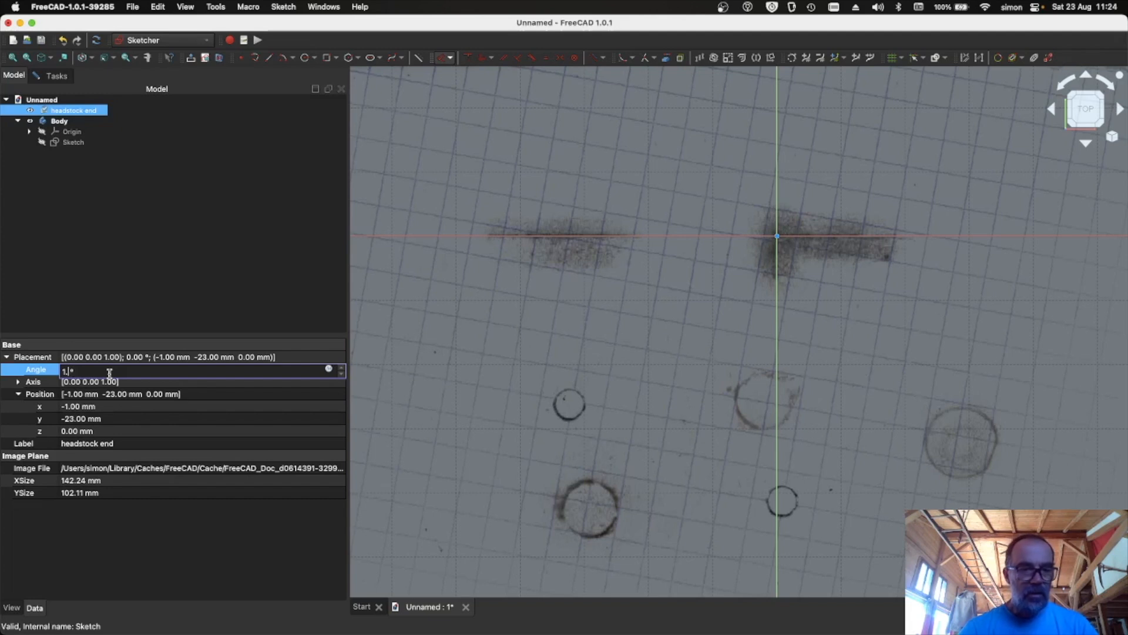
{"action": "type", "text": "3"}
{"action": "type", "text": "4"}
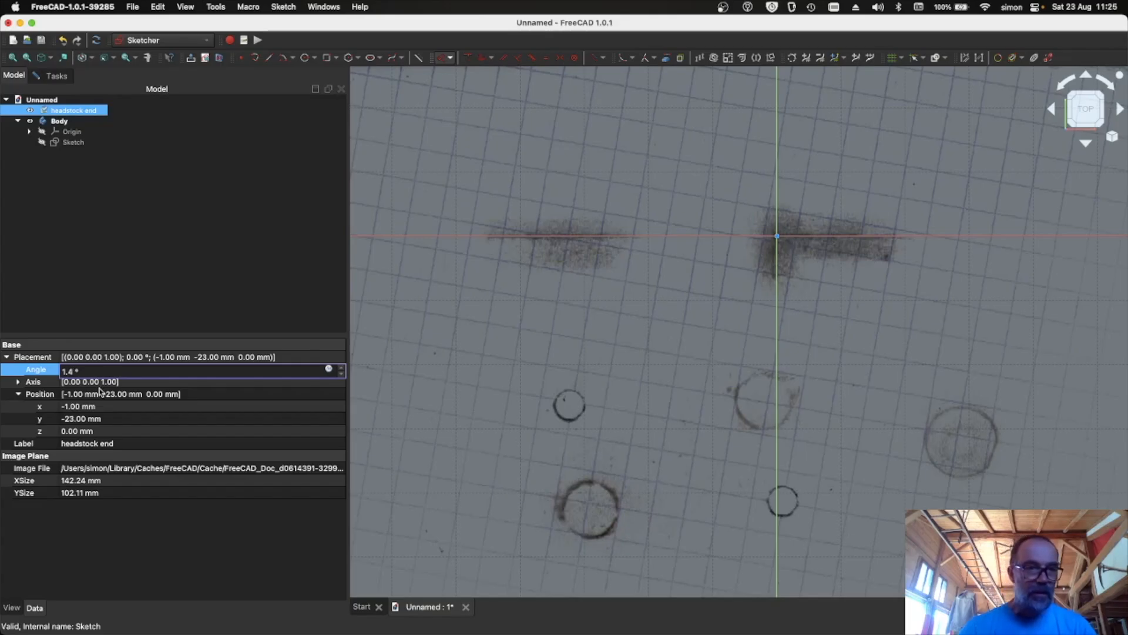
- Set the reference image's X position to -0.5 mm
{"action": "left_click", "coordinate": [70, 406]}
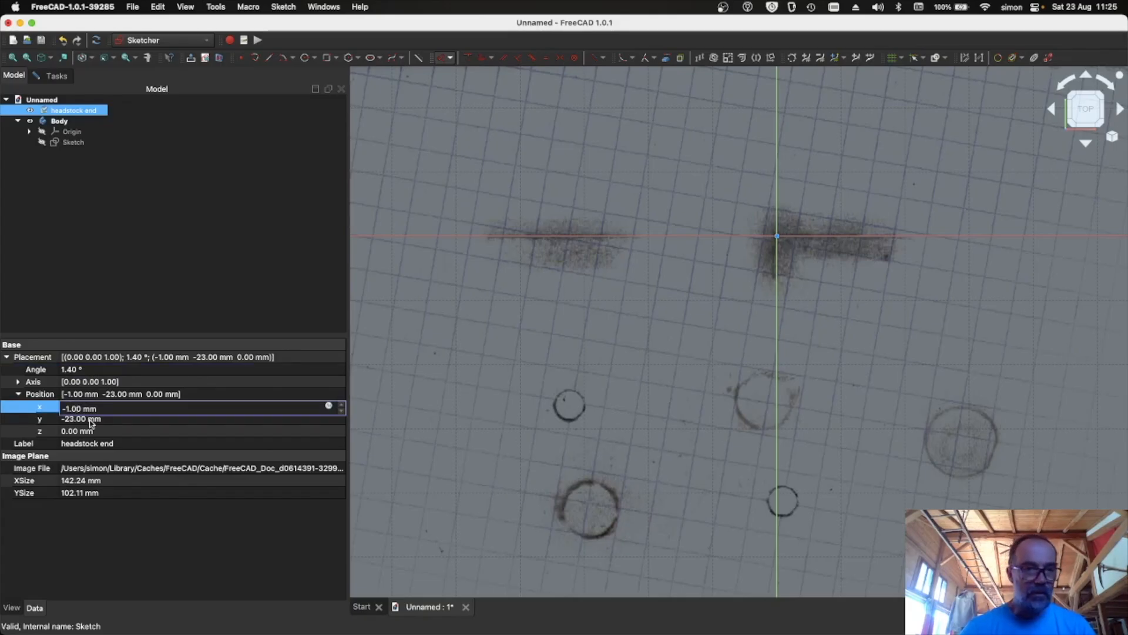
{"action": "key", "text": "BackSpace"}
{"action": "key", "text": "BackSpace"}
{"action": "key", "text": "BackSpace"}
{"action": "key", "text": "BackSpace"}
{"action": "key", "text": "BackSpace"}
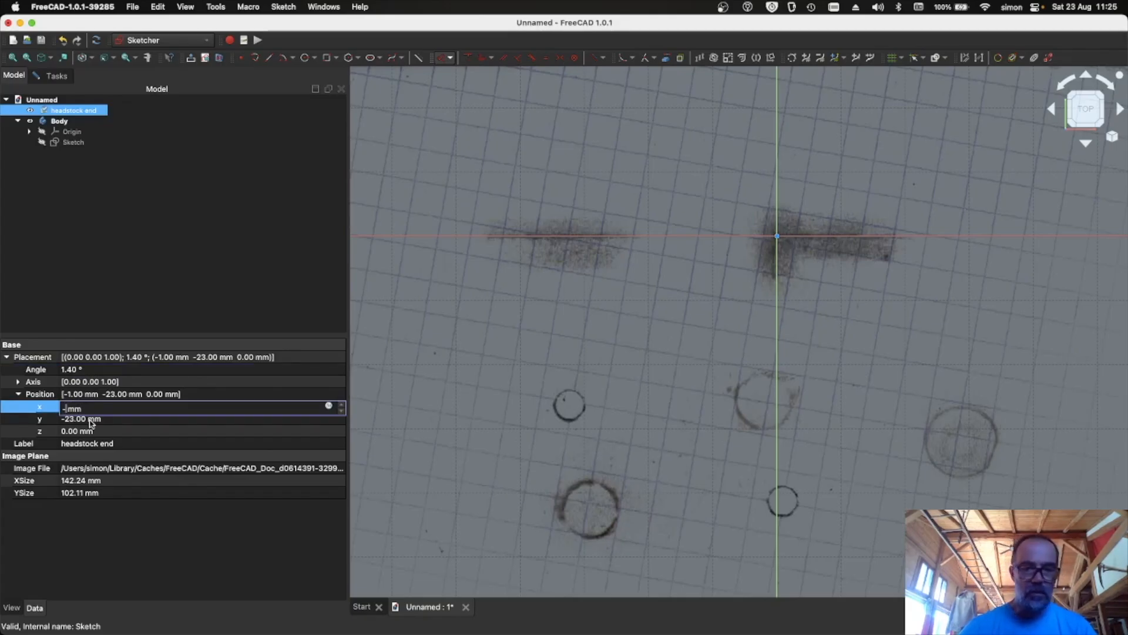
{"action": "type", "text": "-.5"}
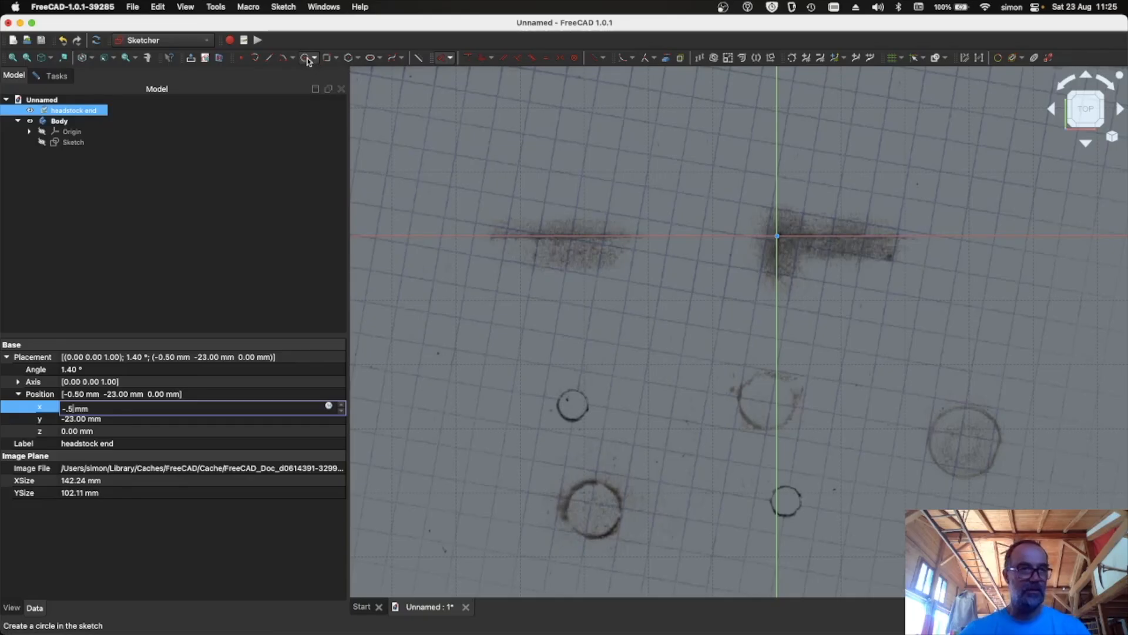
- Sketch five circles over the drawn holes on the reference image
{"action": "left_click", "coordinate": [56, 75]}
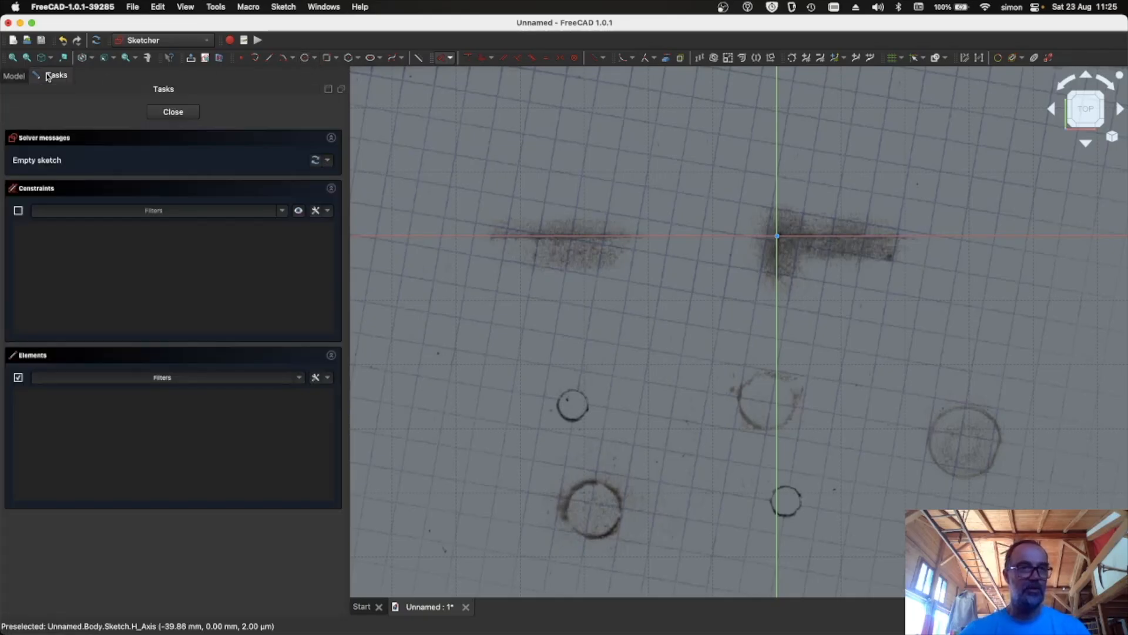
{"action": "left_click", "coordinate": [306, 59]}
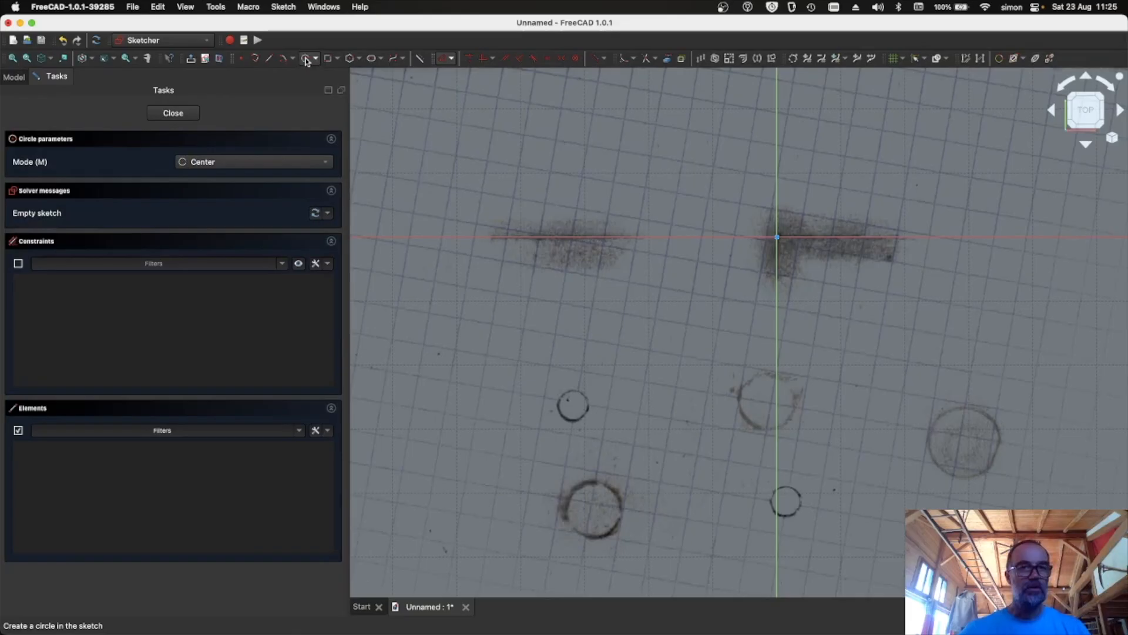
{"action": "left_click", "coordinate": [574, 405]}
{"action": "left_click", "coordinate": [573, 417]}
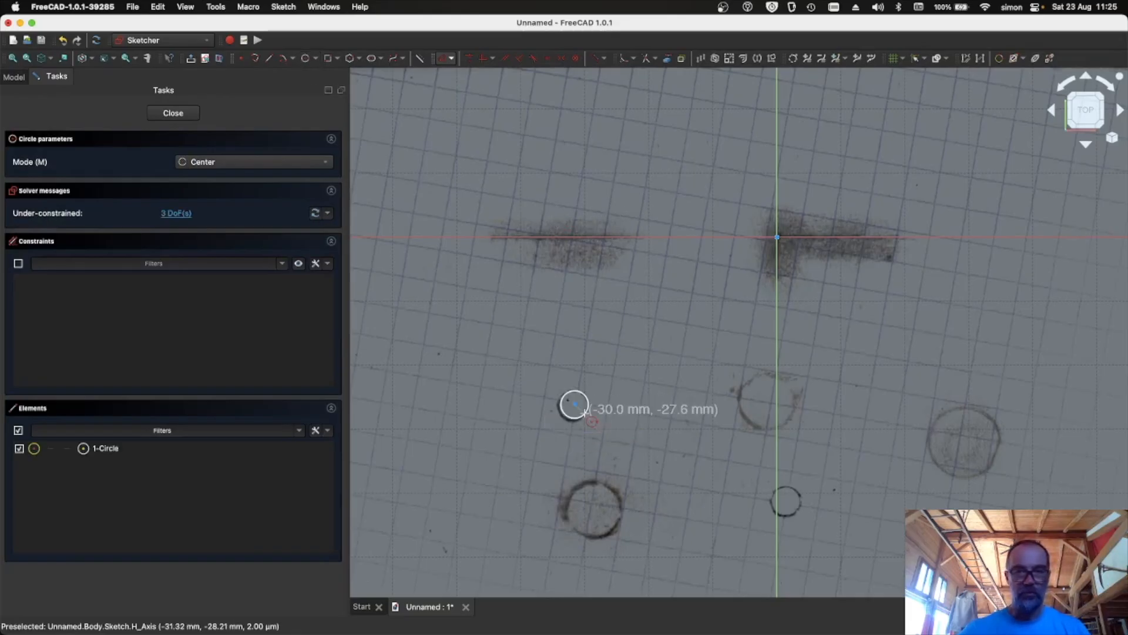
{"action": "left_click", "coordinate": [594, 509]}
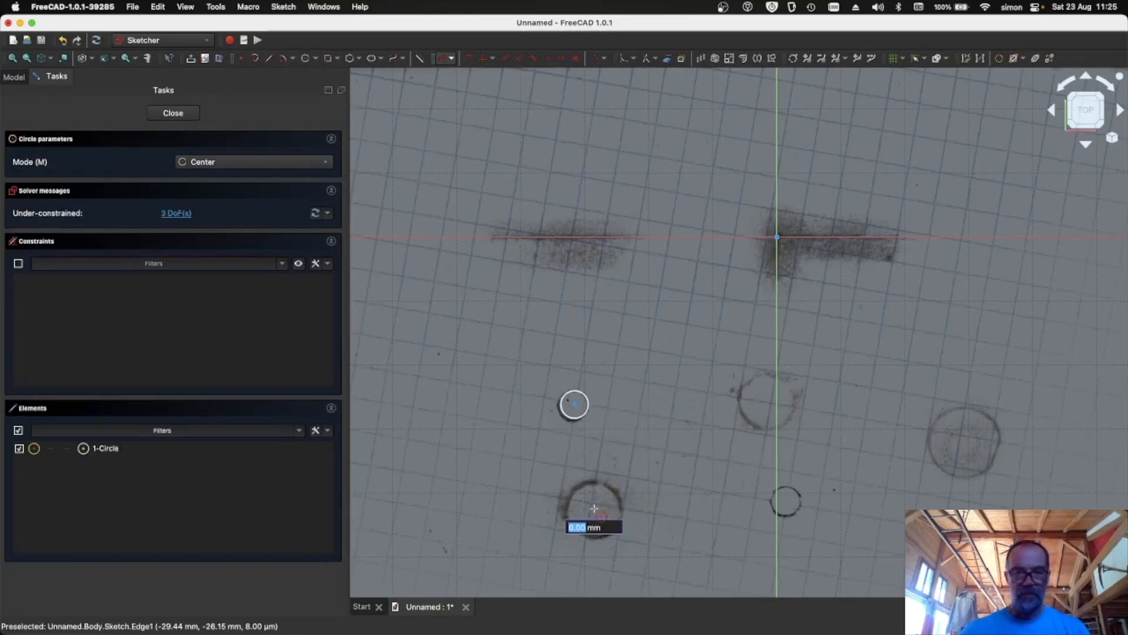
{"action": "left_click", "coordinate": [605, 520]}
{"action": "left_click", "coordinate": [797, 504]}
{"action": "left_click", "coordinate": [776, 503]}
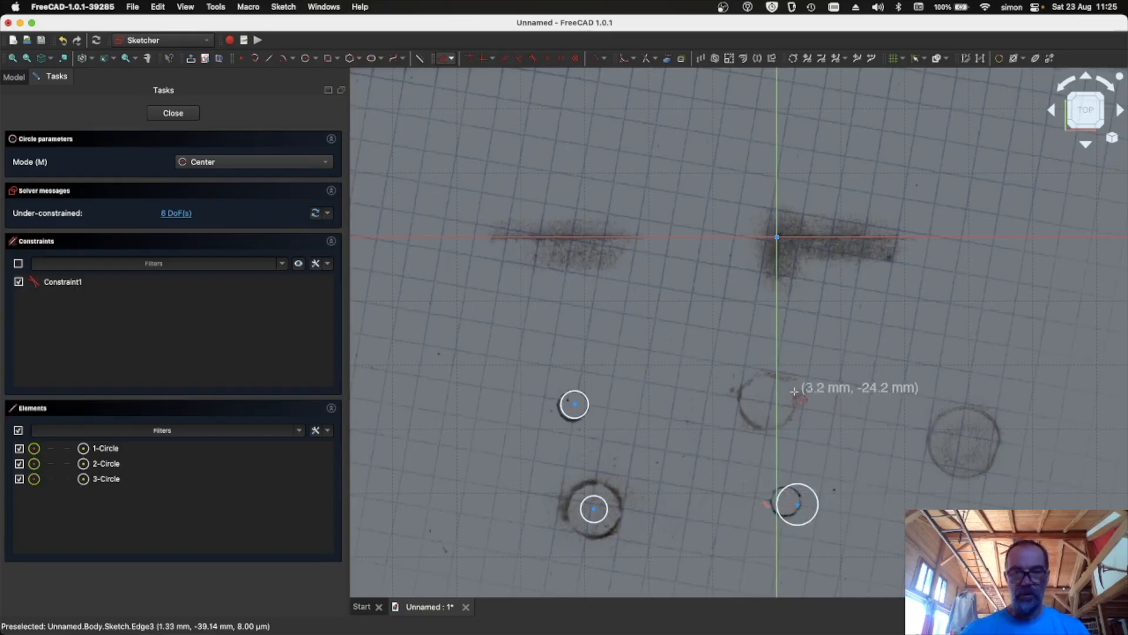
{"action": "left_click", "coordinate": [754, 396]}
{"action": "left_click", "coordinate": [776, 400]}
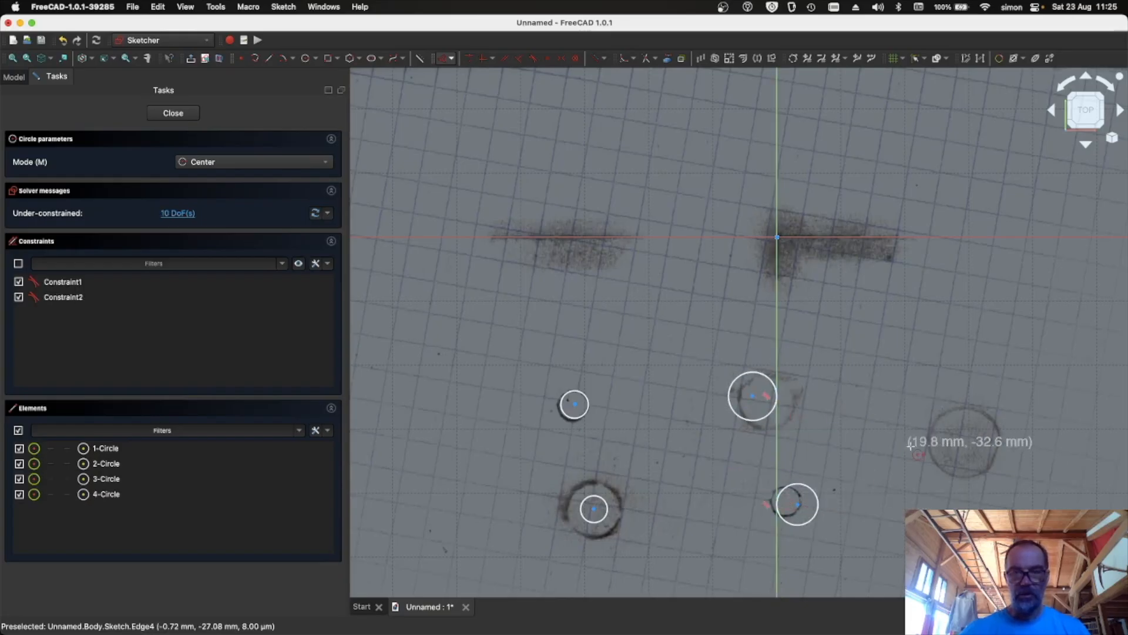
{"action": "left_click", "coordinate": [959, 442]}
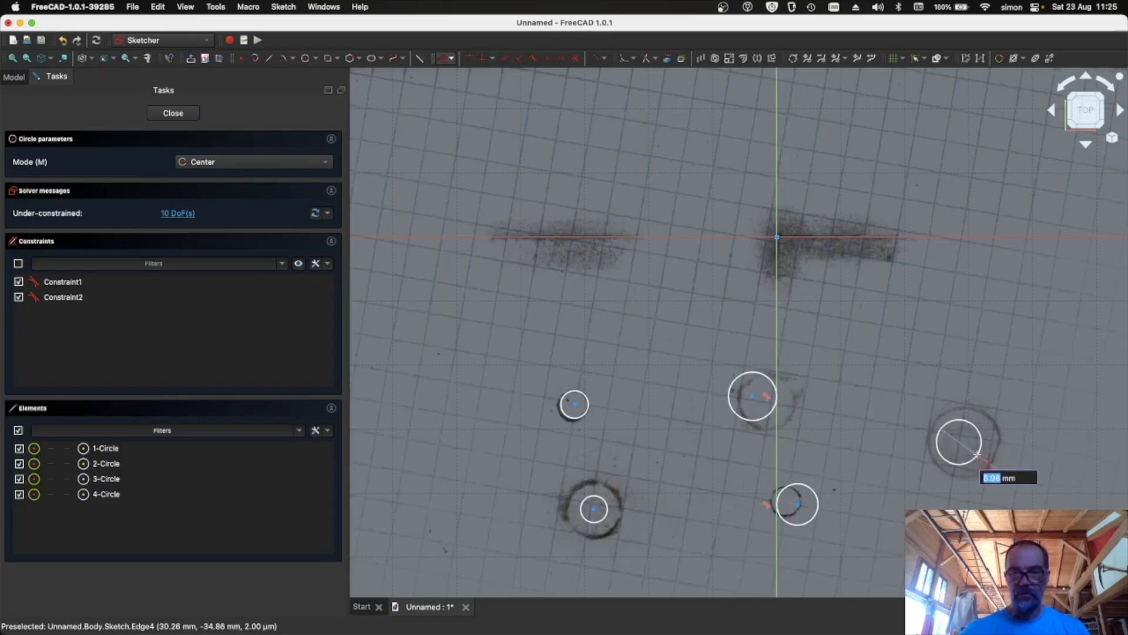
{"action": "left_click", "coordinate": [978, 454]}
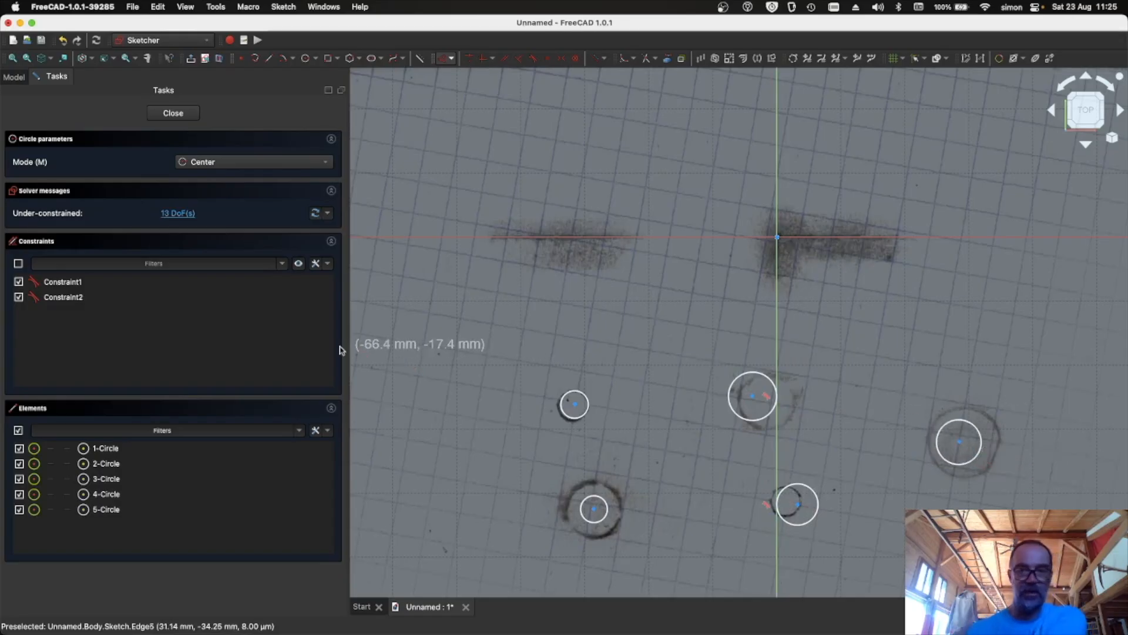
- Delete the two automatically added constraints
{"action": "left_click", "coordinate": [45, 282]}
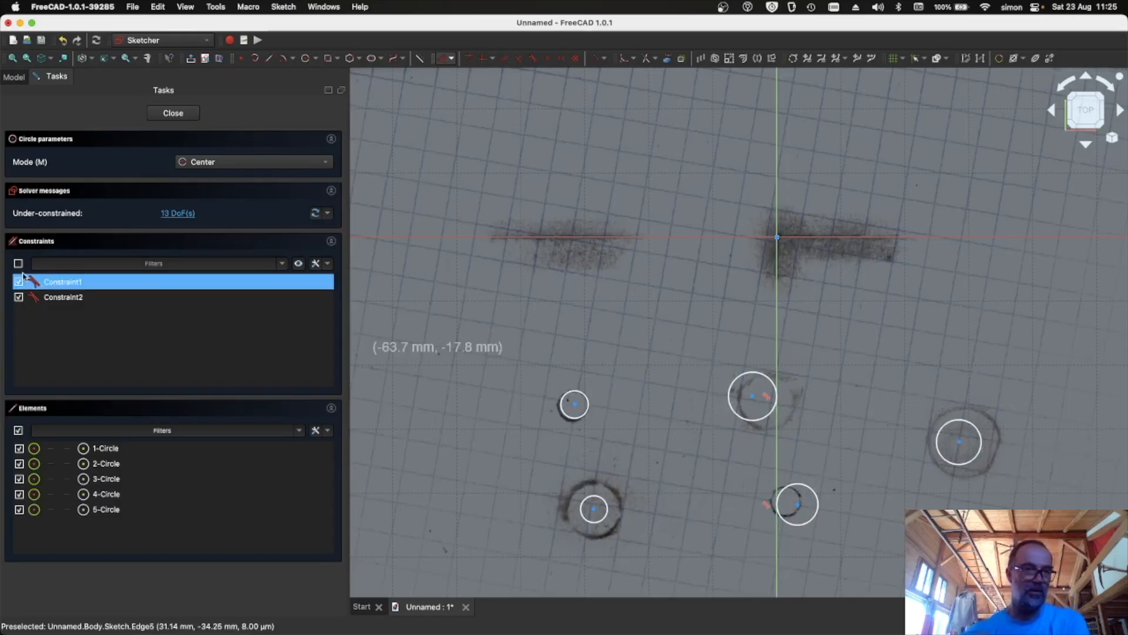
{"action": "left_click", "coordinate": [56, 297], "text": "shift"}
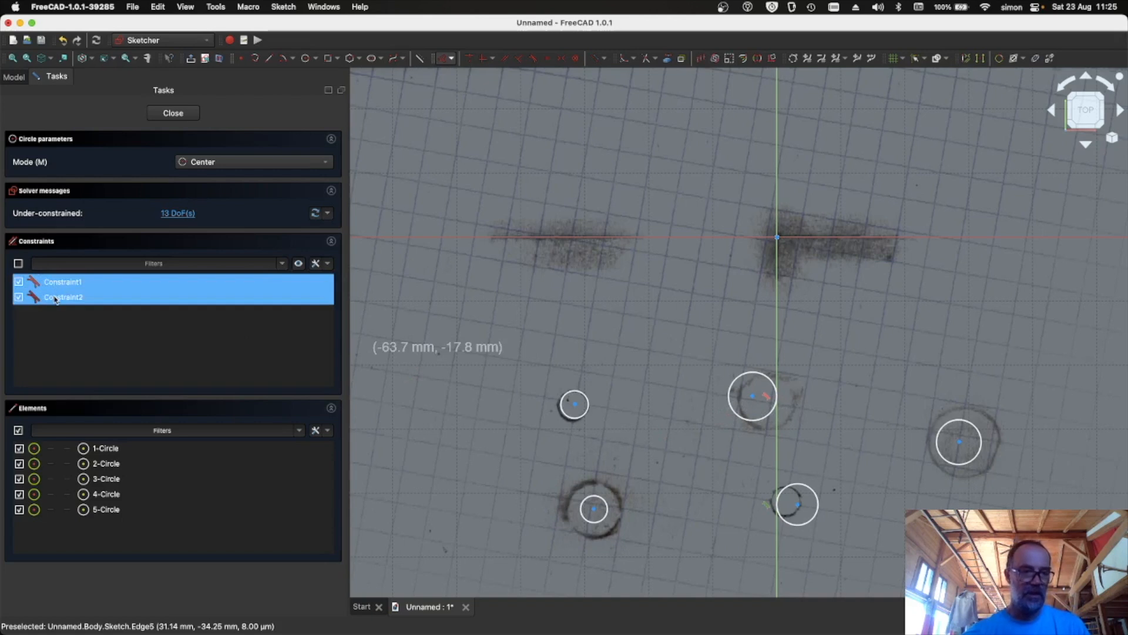
{"action": "key", "text": "Delete"}
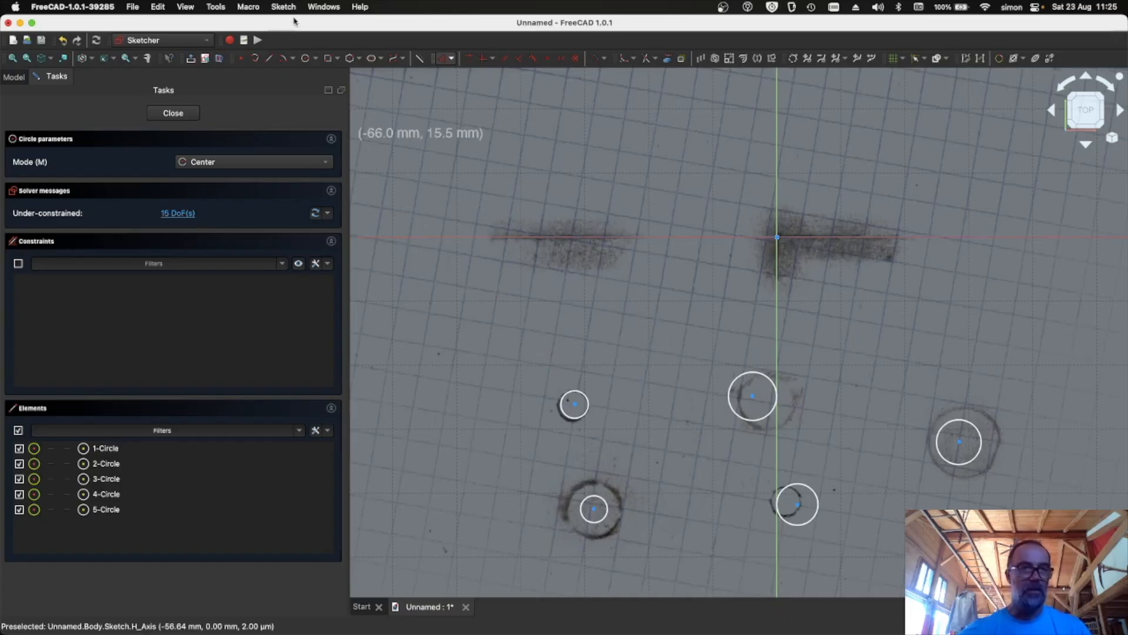
- Constrain the diameters of the two small circles to 4 mm
{"action": "left_click", "coordinate": [451, 58]}
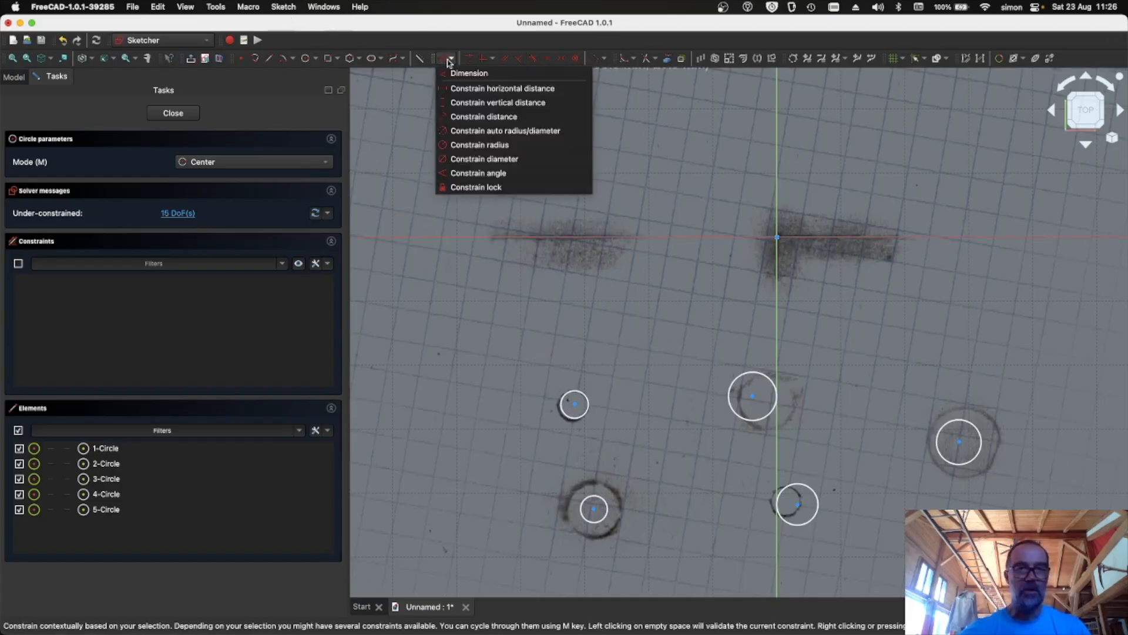
{"action": "left_click", "coordinate": [465, 159]}
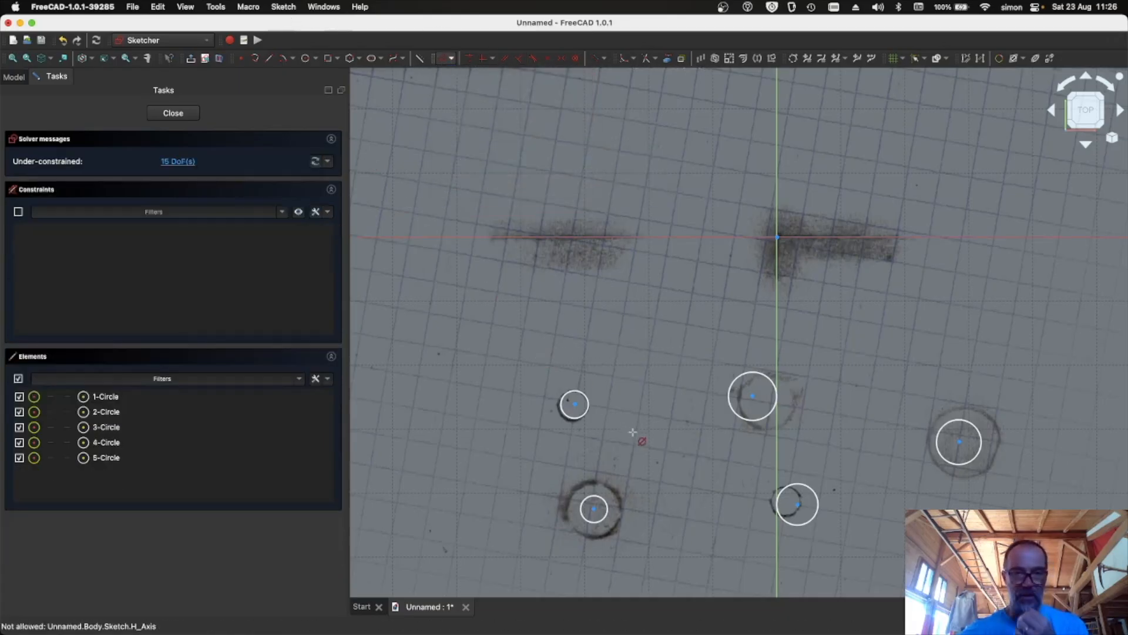
{"action": "left_click", "coordinate": [588, 418]}
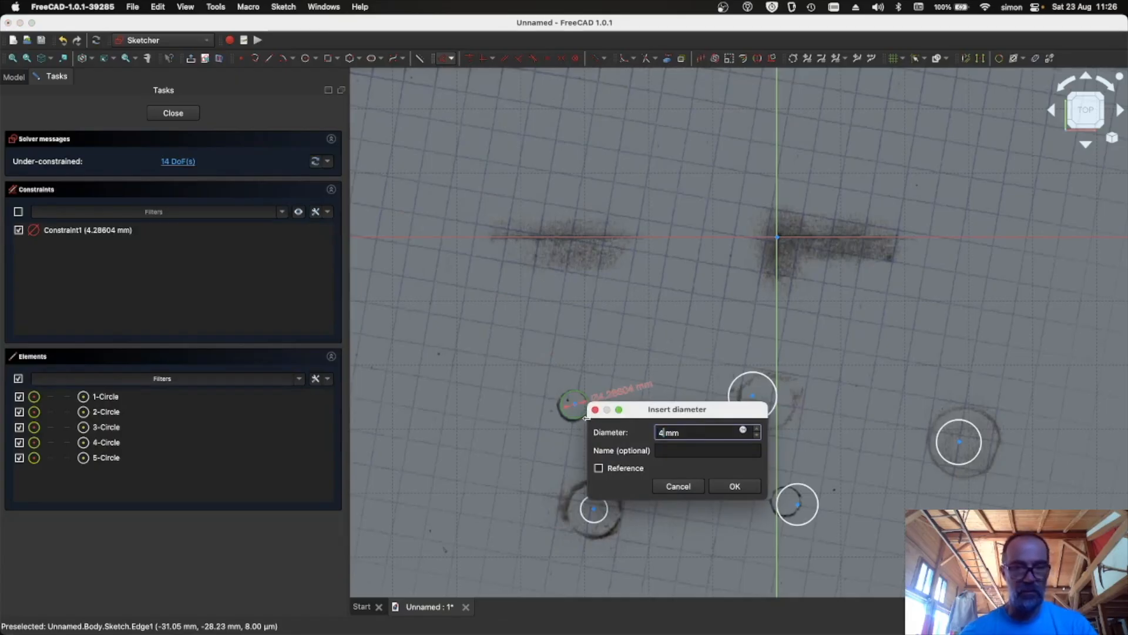
{"action": "type", "text": "4"}
{"action": "key", "text": "Return"}
{"action": "left_click", "coordinate": [821, 499]}
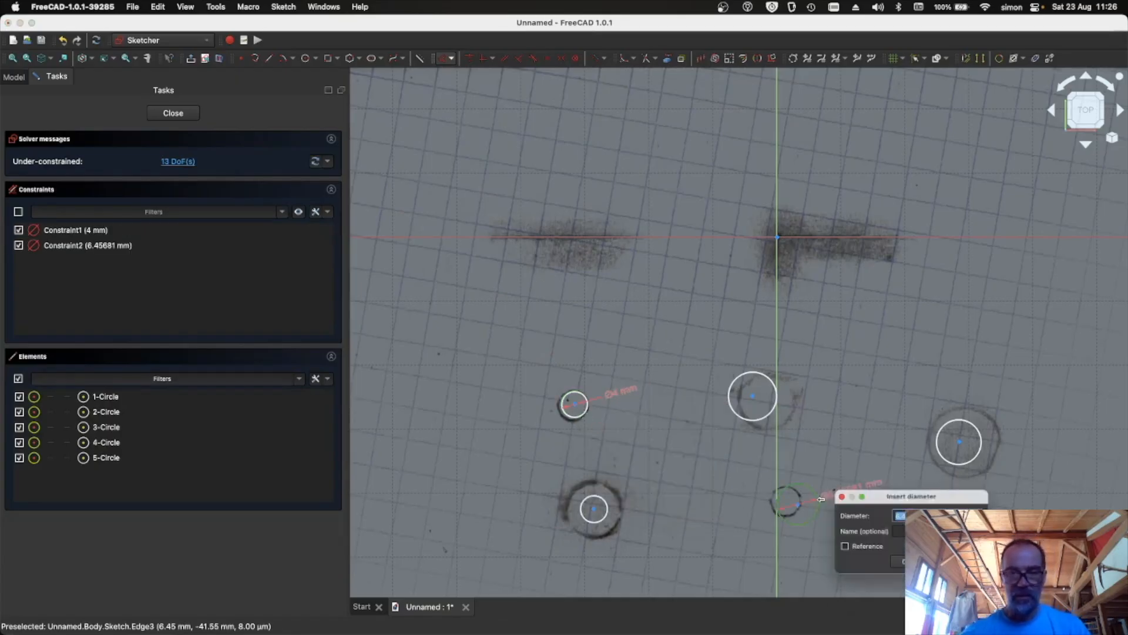
{"action": "type", "text": "4"}
{"action": "key", "text": "Return"}
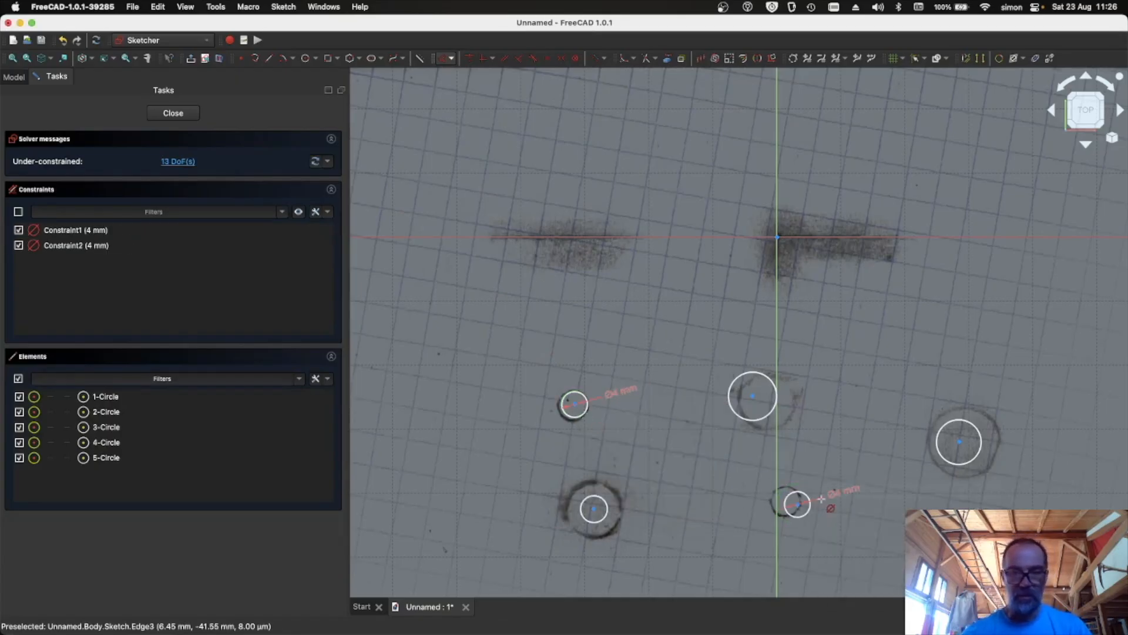
- Constrain the diameters of the two medium circles to 6.2 mm
{"action": "left_click", "coordinate": [740, 412]}
{"action": "type", "text": "6.2"}
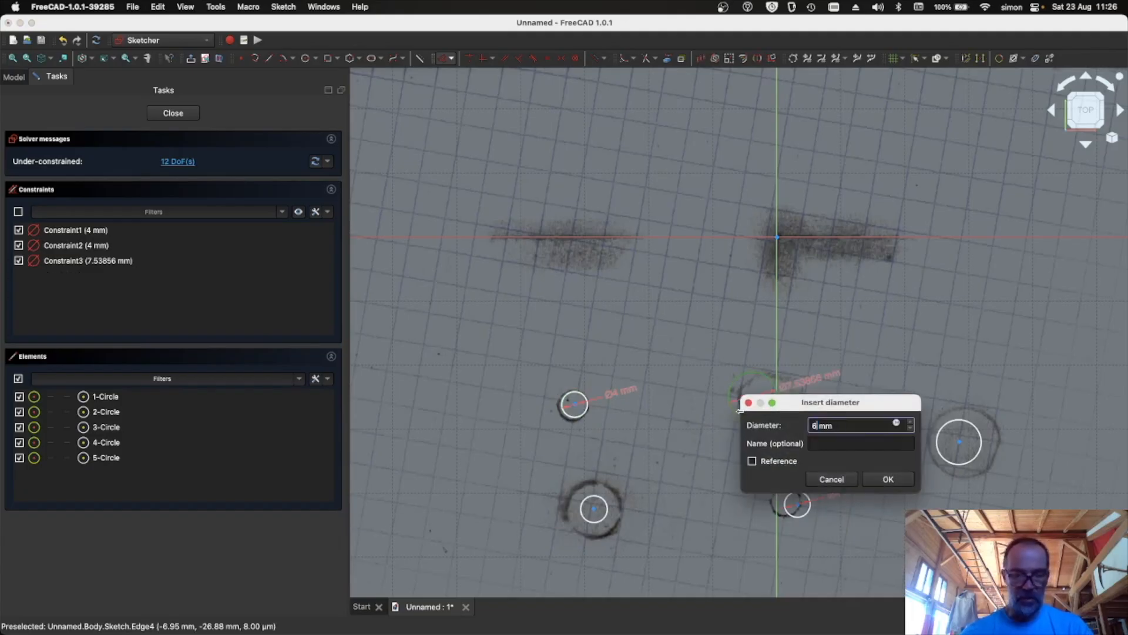
{"action": "key", "text": "Return"}
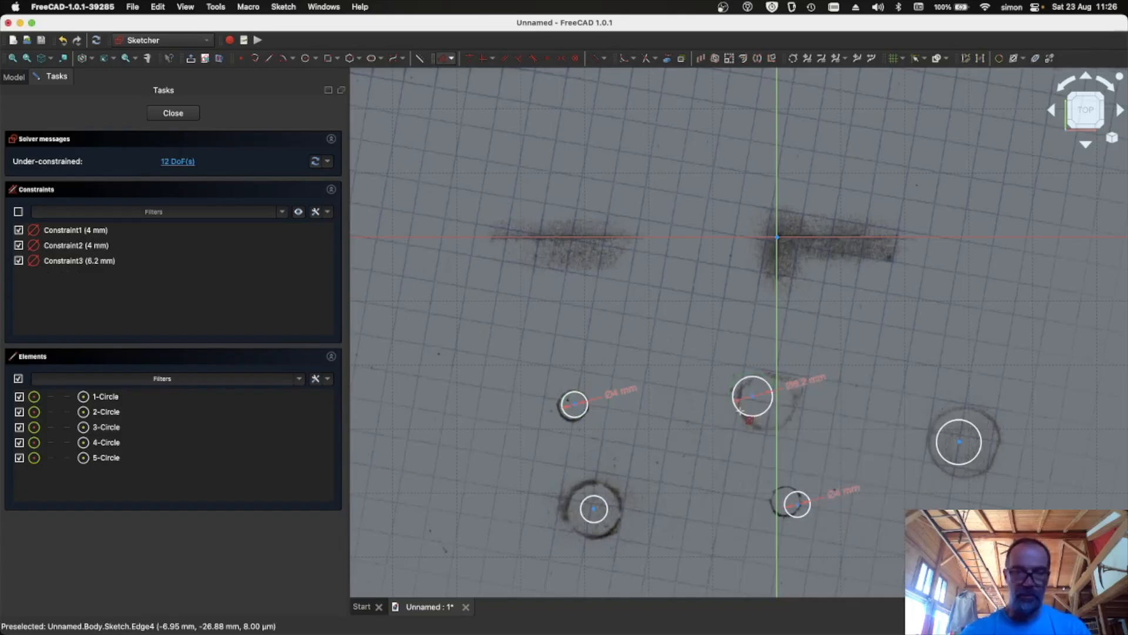
{"action": "left_click", "coordinate": [600, 496]}
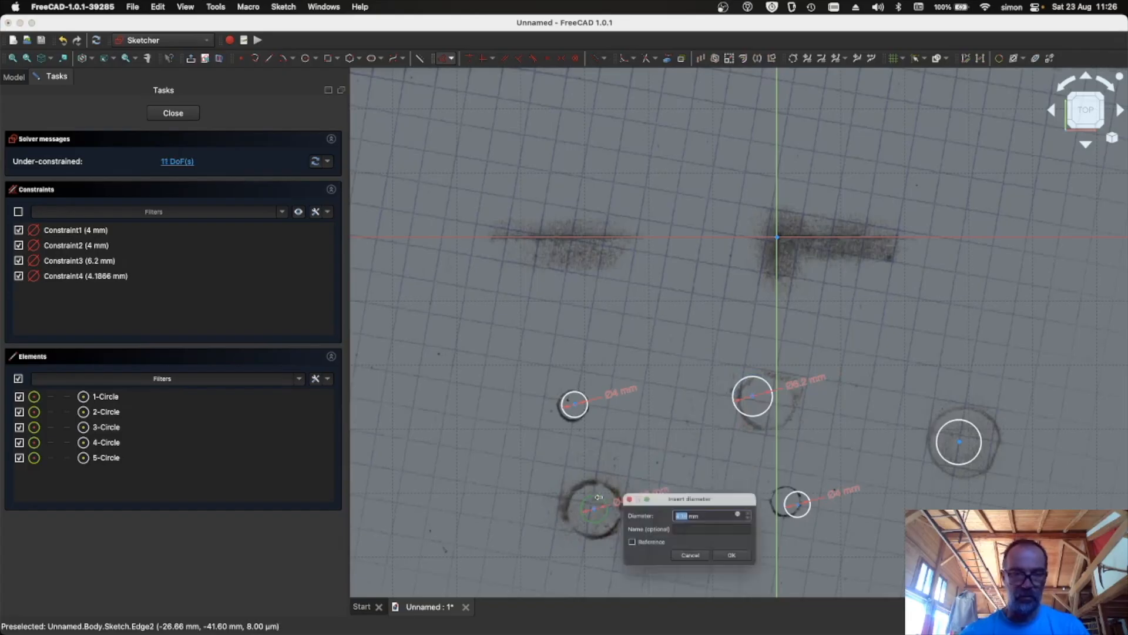
{"action": "type", "text": "6.2"}
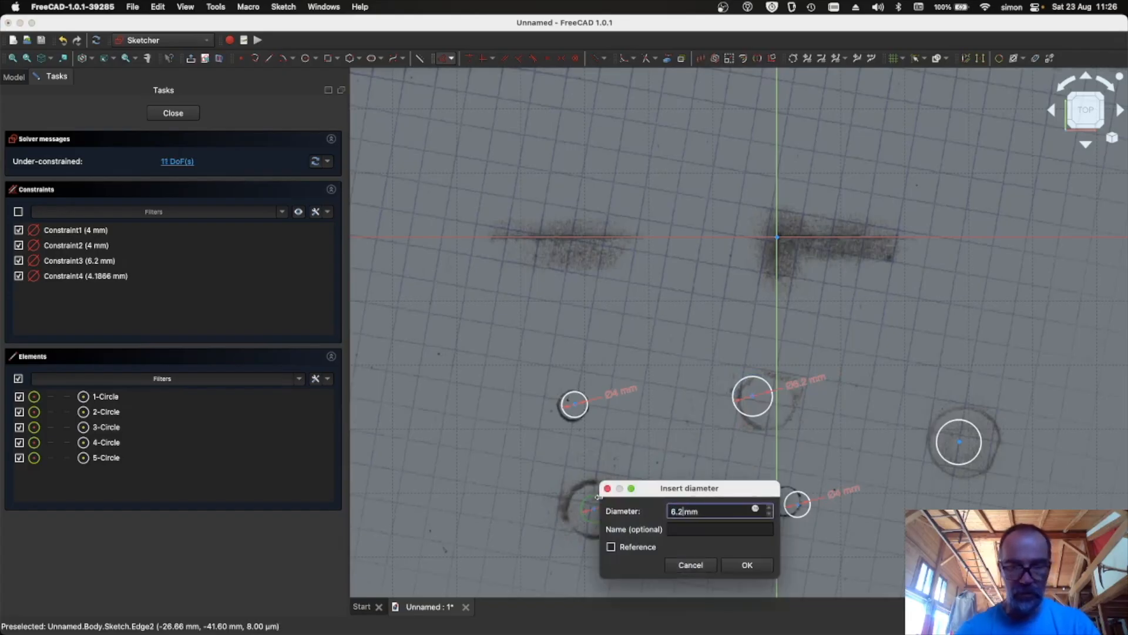
{"action": "key", "text": "Return"}
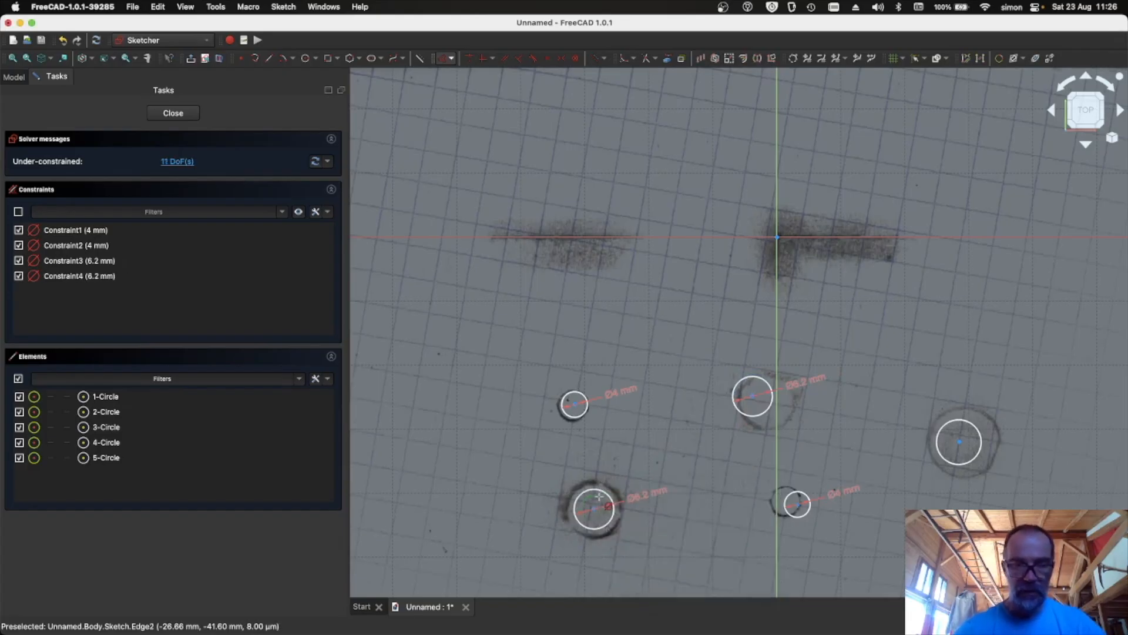
- Constrain the diameter of the large circle to 12 mm
{"action": "left_click", "coordinate": [947, 451]}
{"action": "type", "text": "12"}
{"action": "key", "text": "Return"}
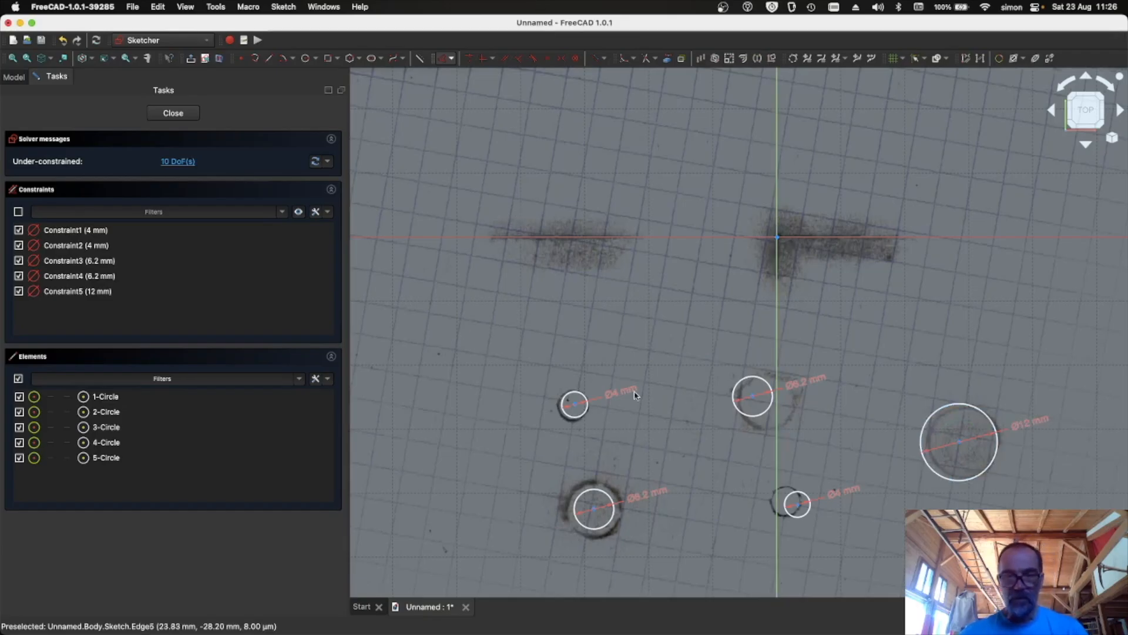
- Reposition the circles so each sits centred over its hole on the reference image
{"action": "left_click_drag", "start_coordinate": [577, 410], "coordinate": [575, 410]}
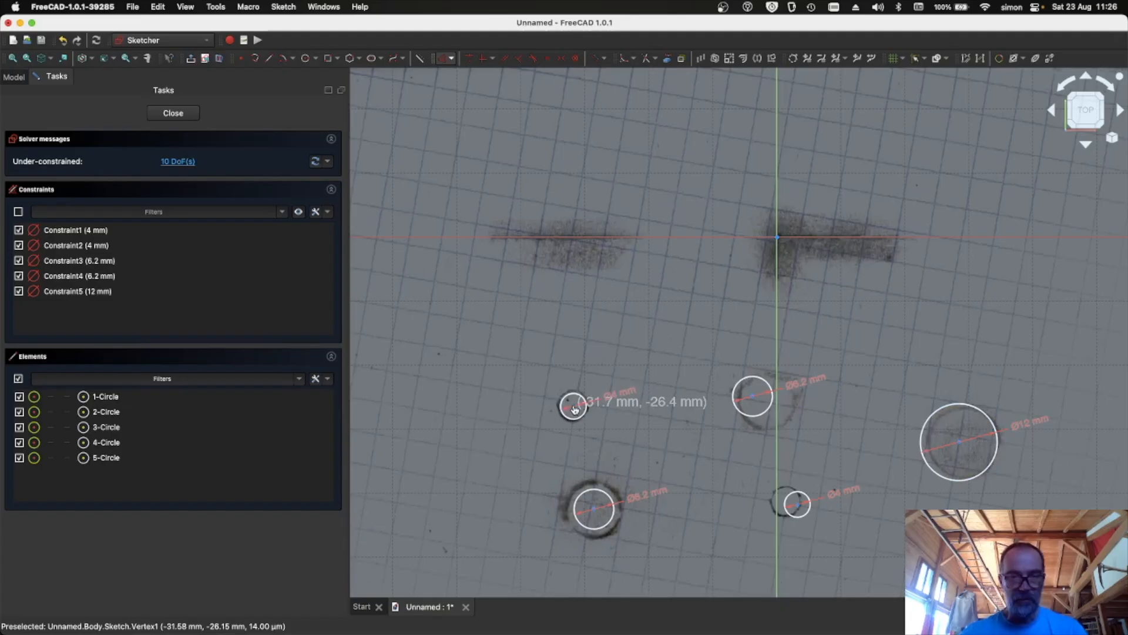
{"action": "left_click_drag", "start_coordinate": [797, 508], "coordinate": [787, 502]}
{"action": "scroll", "coordinate": [703, 492], "scroll_direction": "up", "scroll_amount": 1}
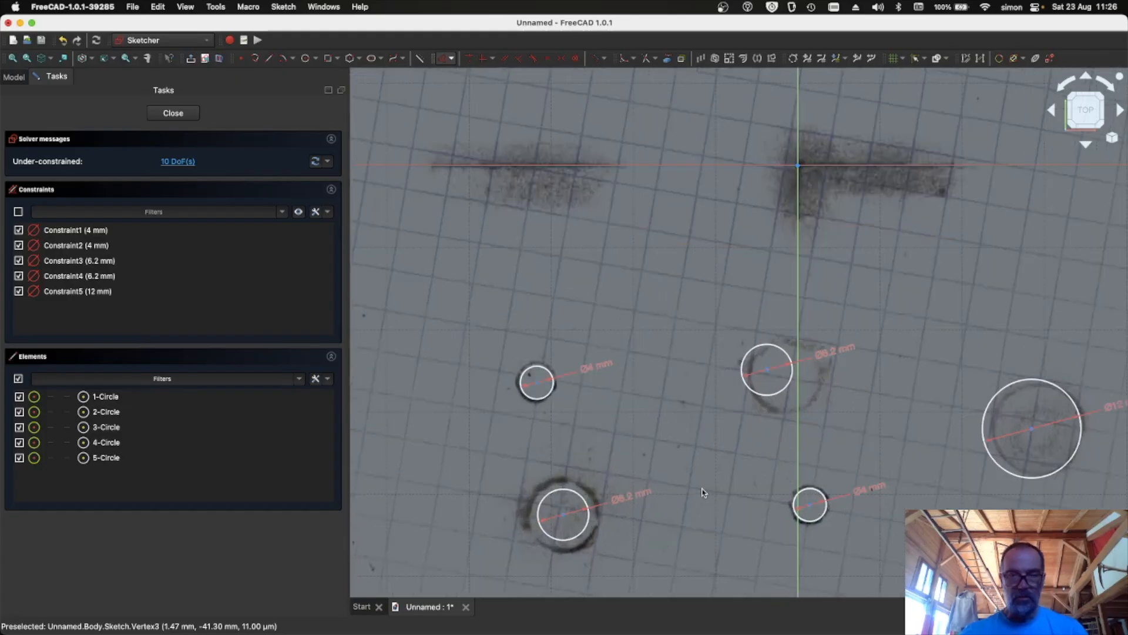
{"action": "scroll", "coordinate": [703, 492], "scroll_direction": "up", "scroll_amount": 1}
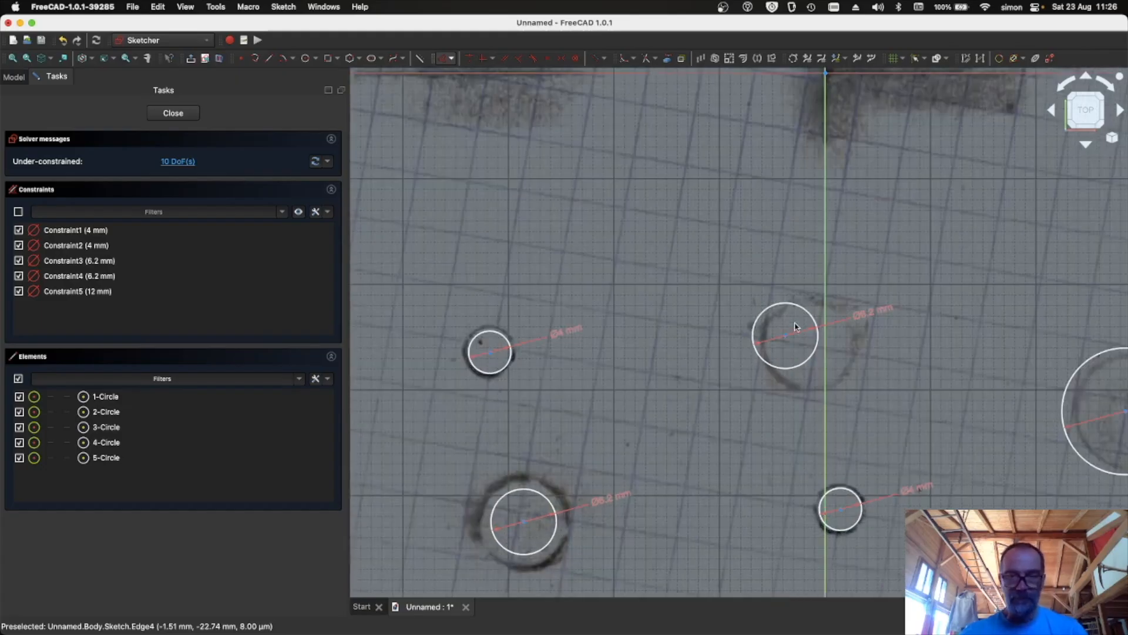
{"action": "left_click_drag", "start_coordinate": [787, 339], "coordinate": [811, 349]}
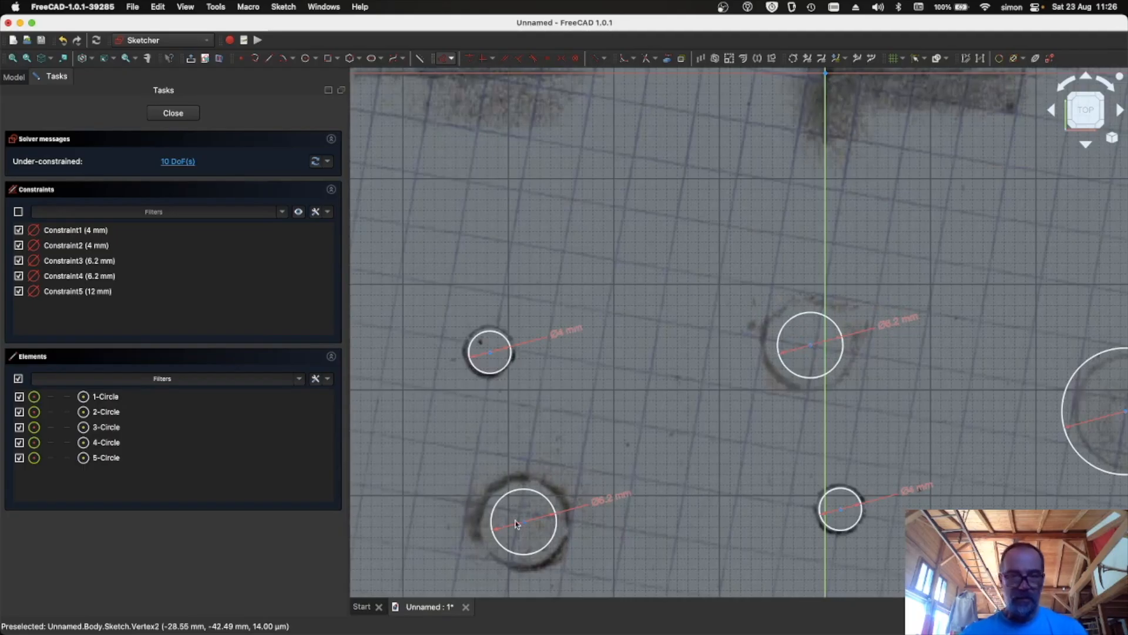
{"action": "left_click_drag", "start_coordinate": [525, 527], "coordinate": [525, 527]}
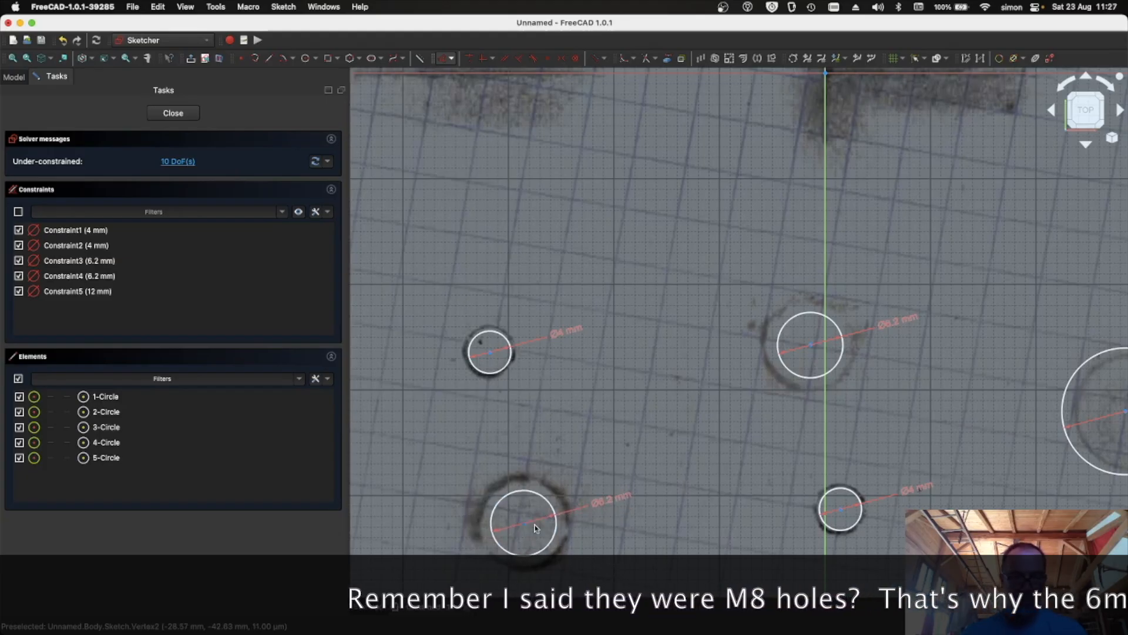
{"action": "mouse_move", "coordinate": [997, 506]}
{"action": "middle_mouse_down"}
{"action": "mouse_move", "coordinate": [861, 489]}
{"action": "mouse_move", "coordinate": [649, 511]}
{"action": "middle_mouse_up"}
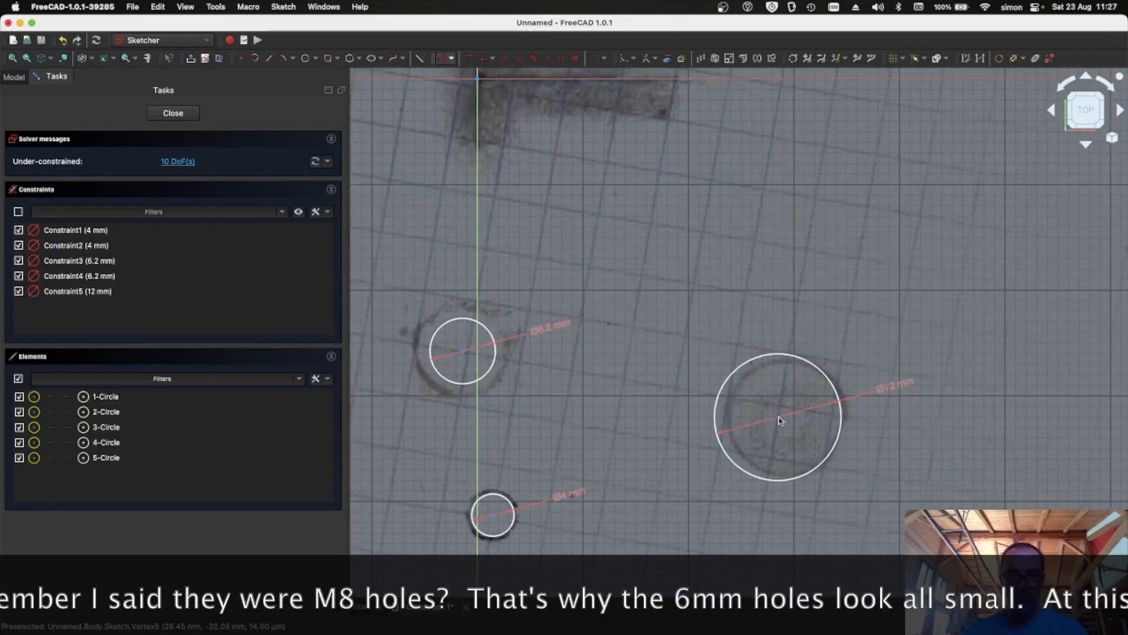
{"action": "left_click_drag", "start_coordinate": [781, 421], "coordinate": [787, 421]}
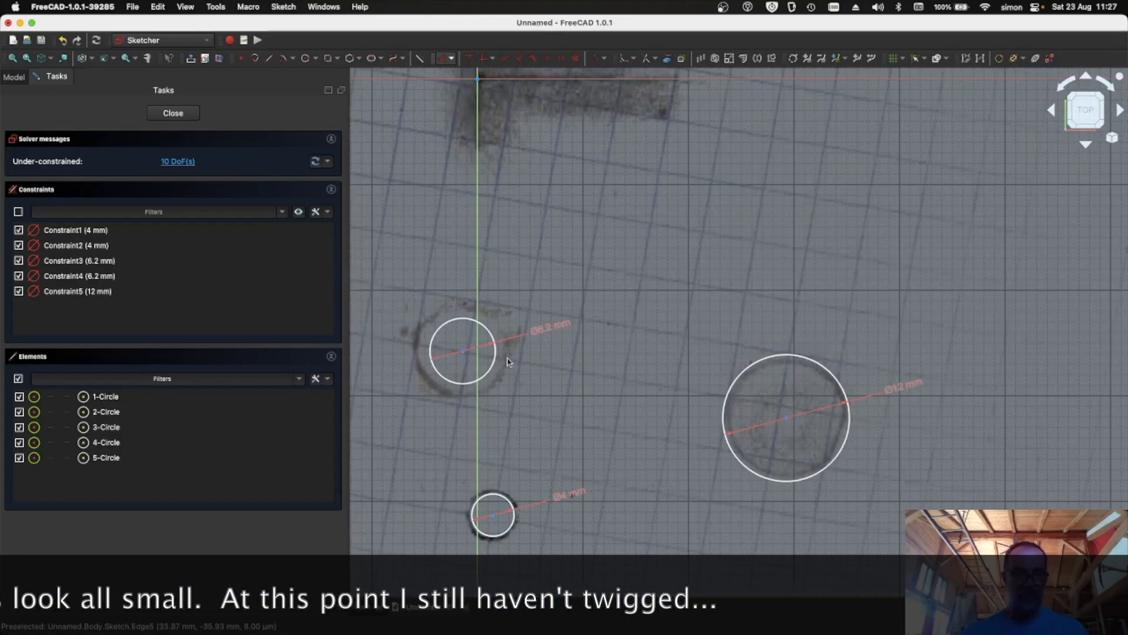
{"action": "middle_click_drag", "start_coordinate": [372, 428], "coordinate": [675, 423]}
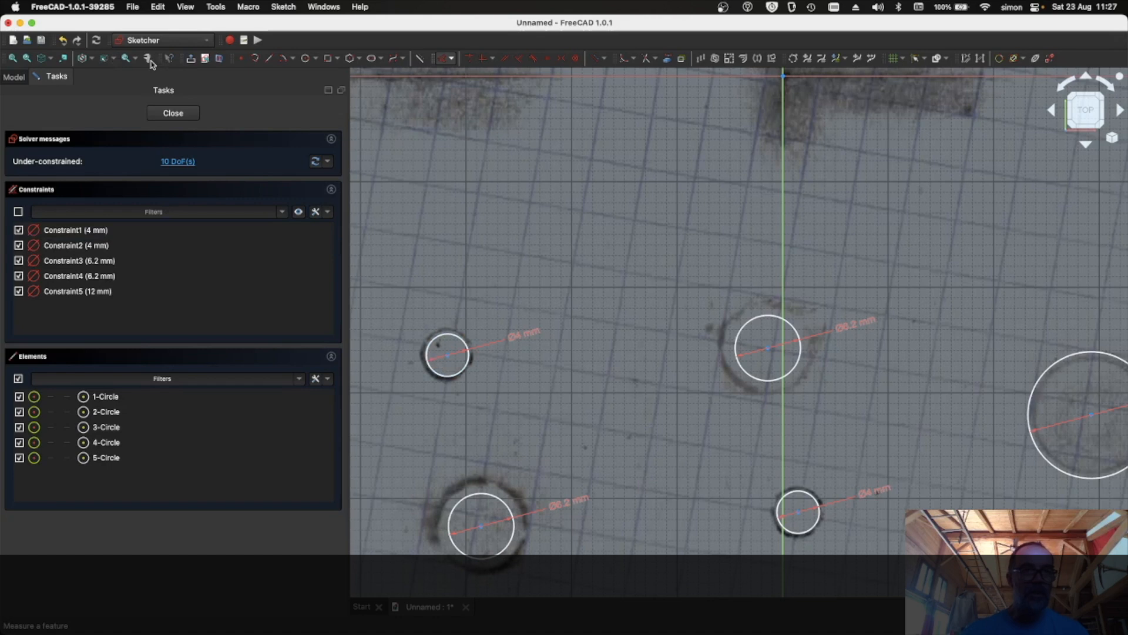
- Constrain the distance between the centres of the two small circles to 36.2 mm
{"action": "left_click", "coordinate": [451, 61]}
{"action": "left_click", "coordinate": [454, 100]}
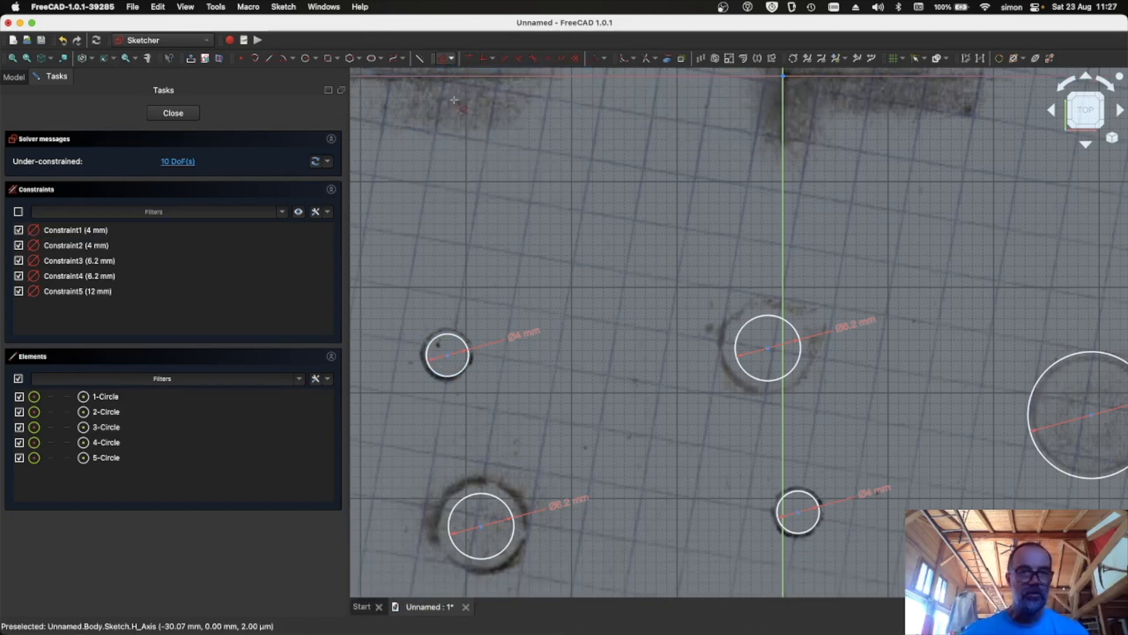
{"action": "left_click", "coordinate": [446, 356]}
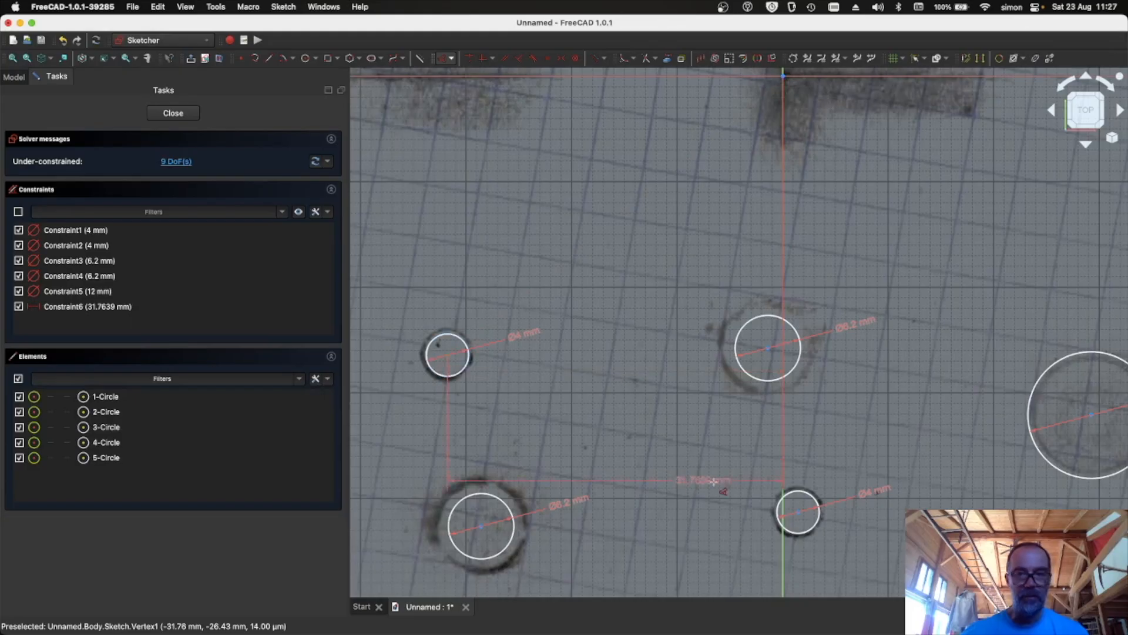
{"action": "left_click", "coordinate": [797, 511]}
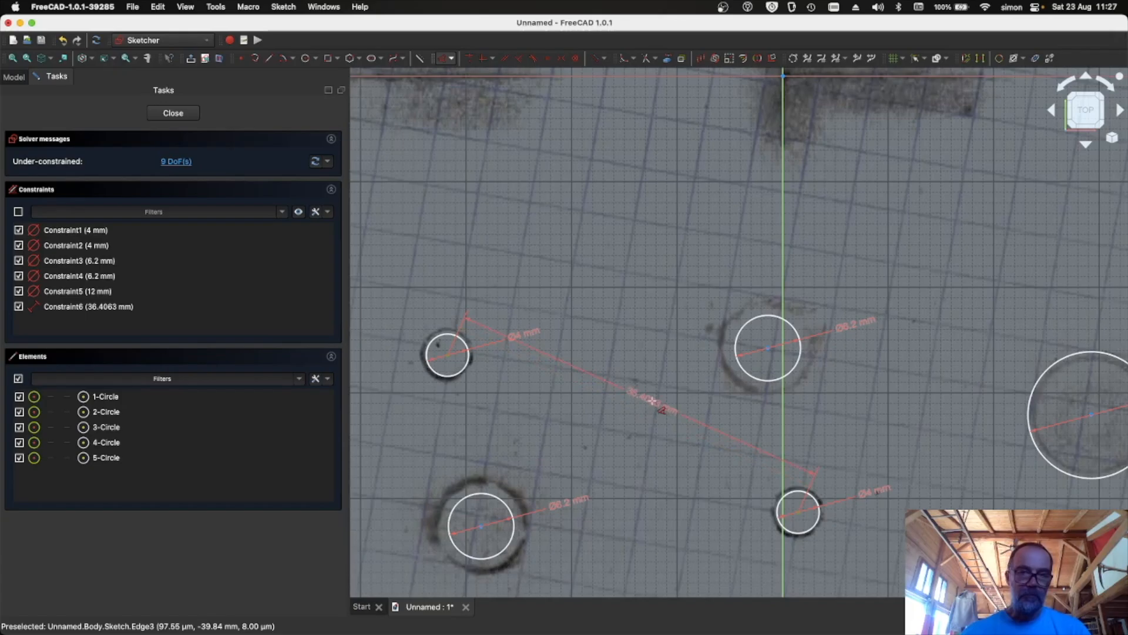
{"action": "double_click", "coordinate": [652, 401]}
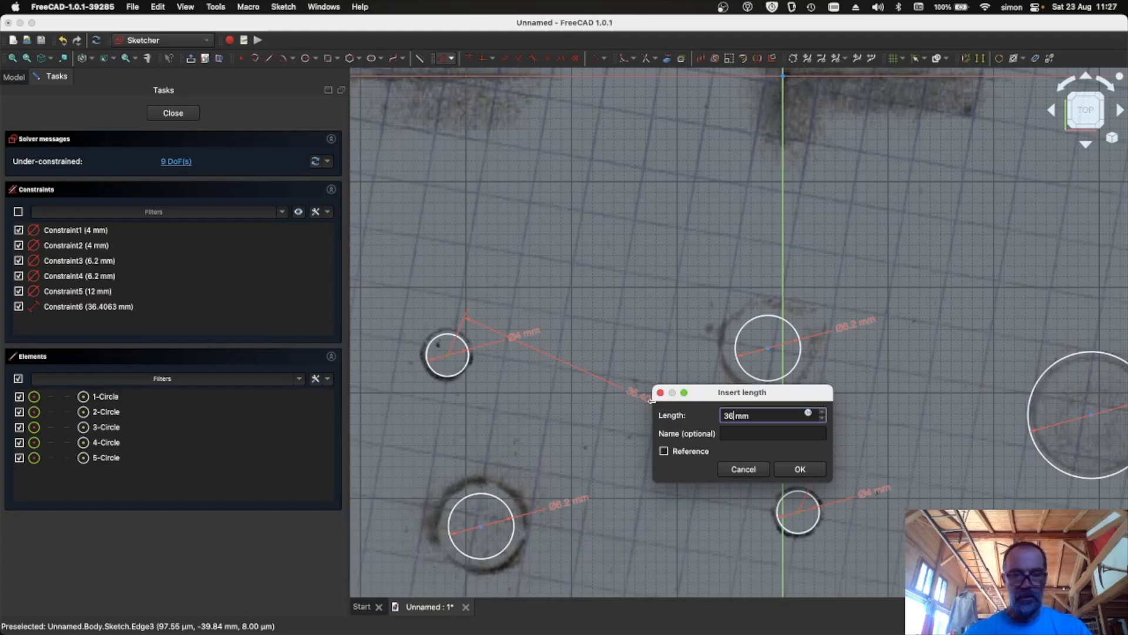
{"action": "type", "text": "36.2"}
{"action": "key", "text": "Return"}
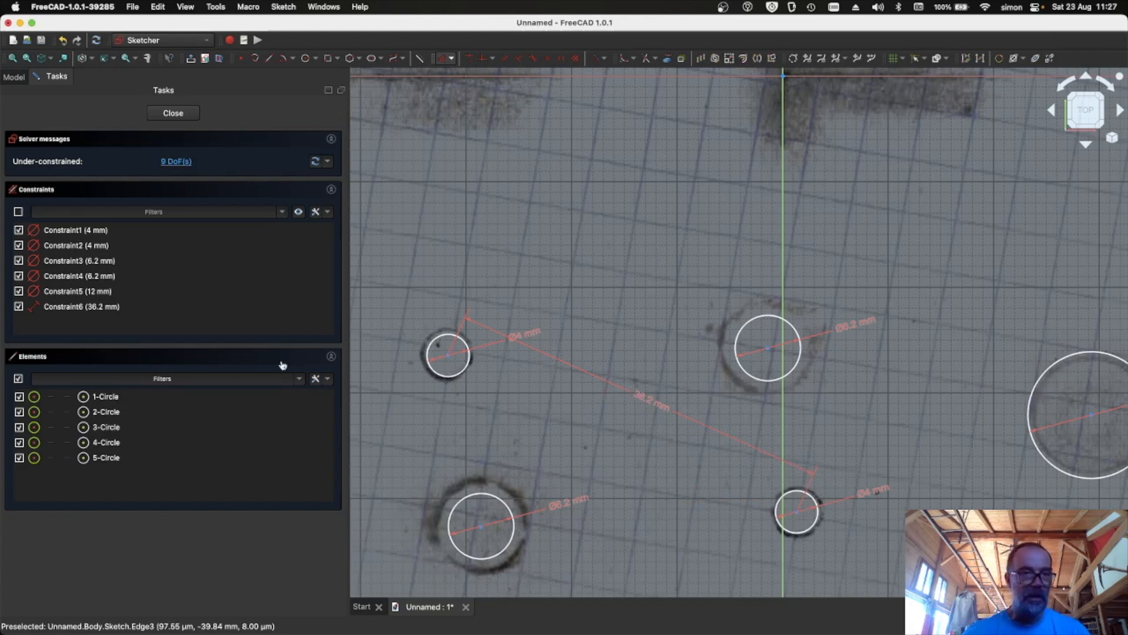
- Change the distance between the two small circles' centres to 36.4 mm
{"action": "double_click", "coordinate": [110, 308]}
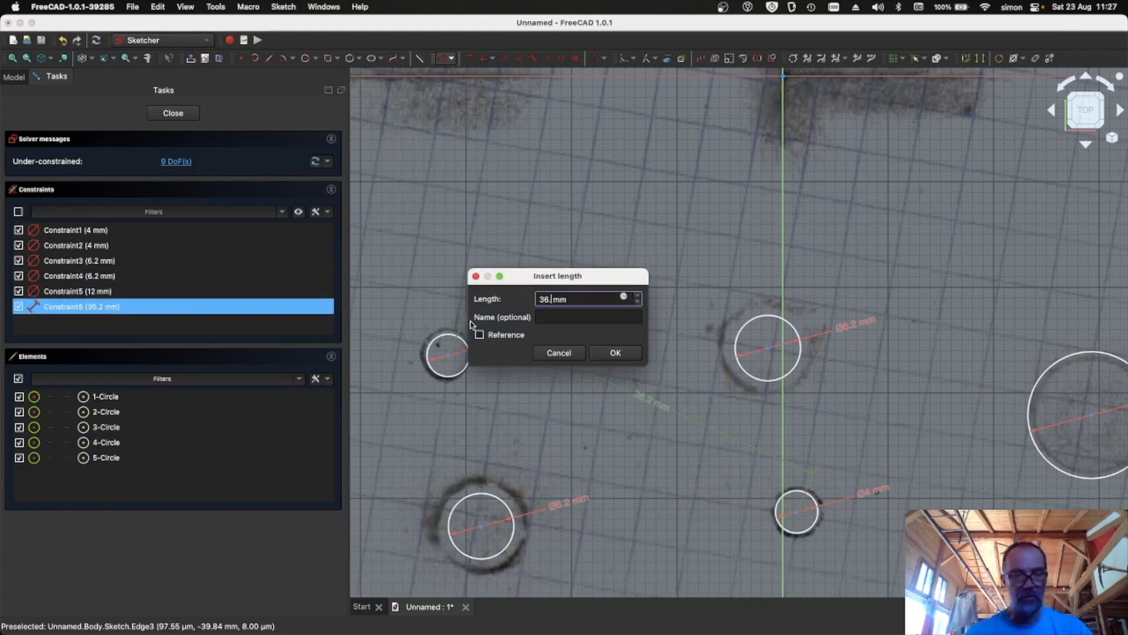
{"action": "type", "text": "36.4"}
{"action": "key", "text": "Return"}
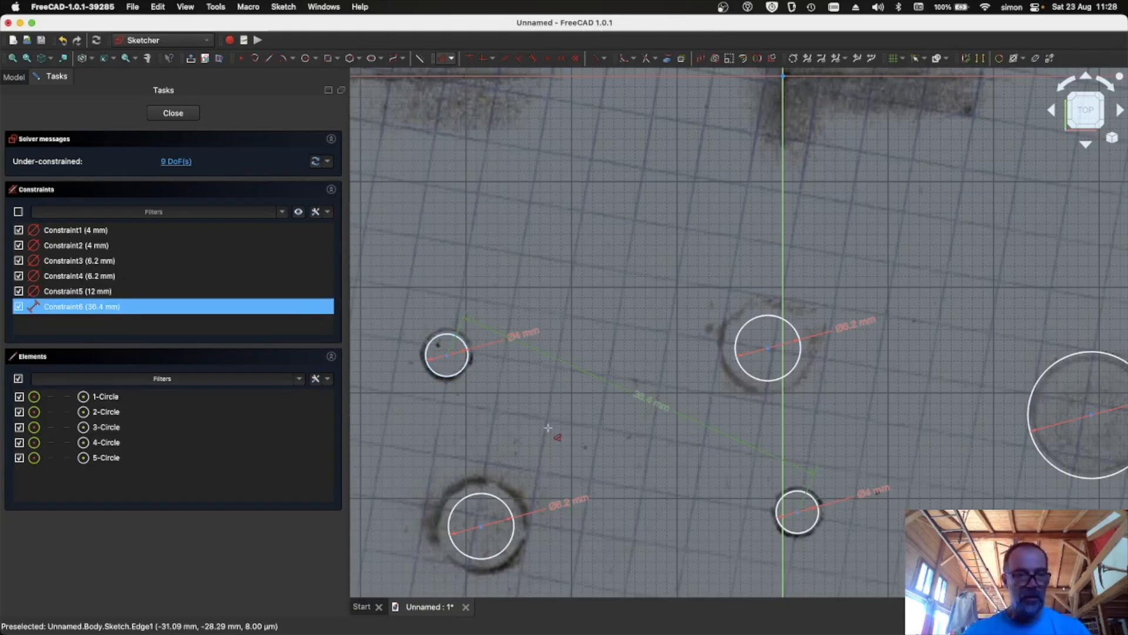
- Reopen the sketch and lock the positions of all five circles
{"action": "key", "text": "Escape"}
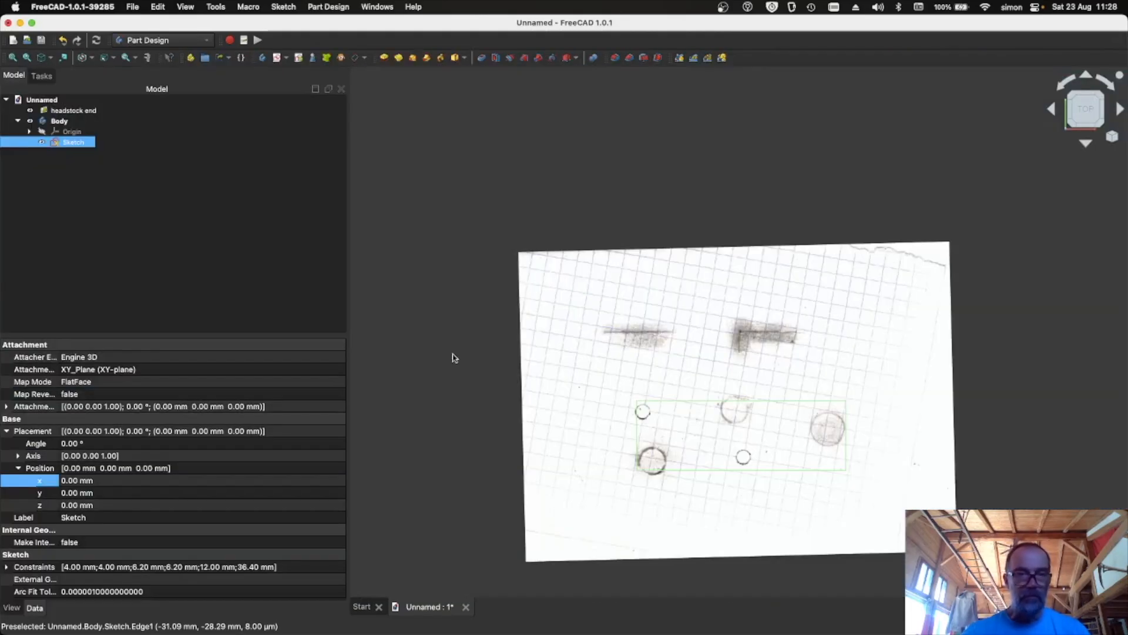
{"action": "double_click", "coordinate": [77, 145]}
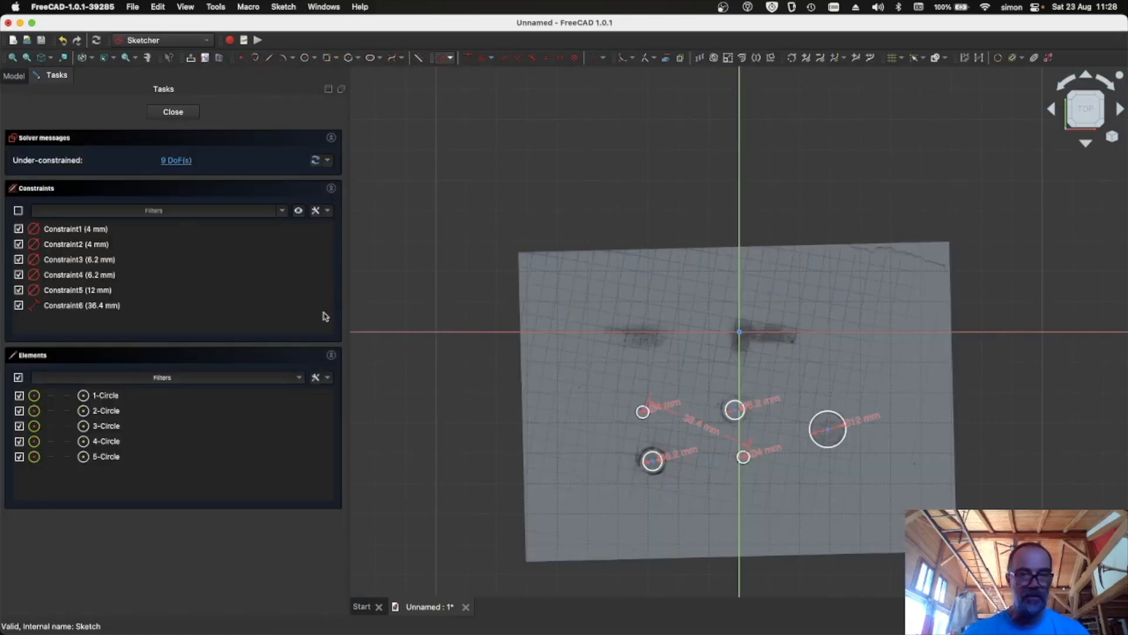
{"action": "scroll", "coordinate": [722, 466], "scroll_direction": "up", "scroll_amount": 10}
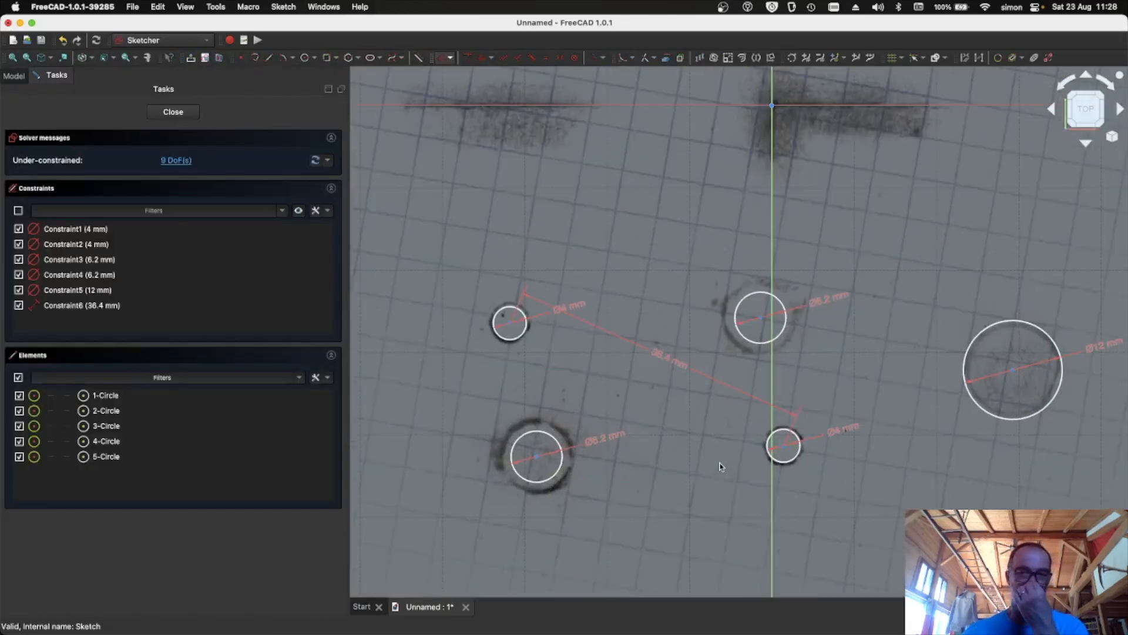
{"action": "scroll", "coordinate": [721, 466], "scroll_direction": "down", "scroll_amount": 5}
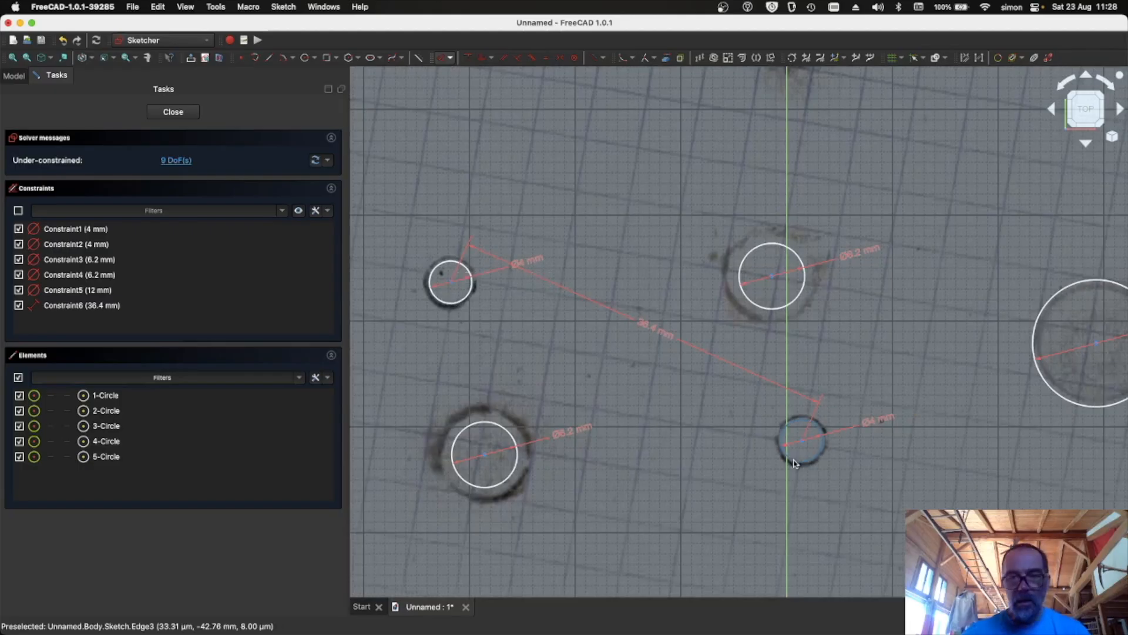
{"action": "scroll", "coordinate": [619, 312], "scroll_direction": "down", "scroll_amount": 3}
{"action": "scroll", "coordinate": [639, 528], "scroll_direction": "up", "scroll_amount": 3}
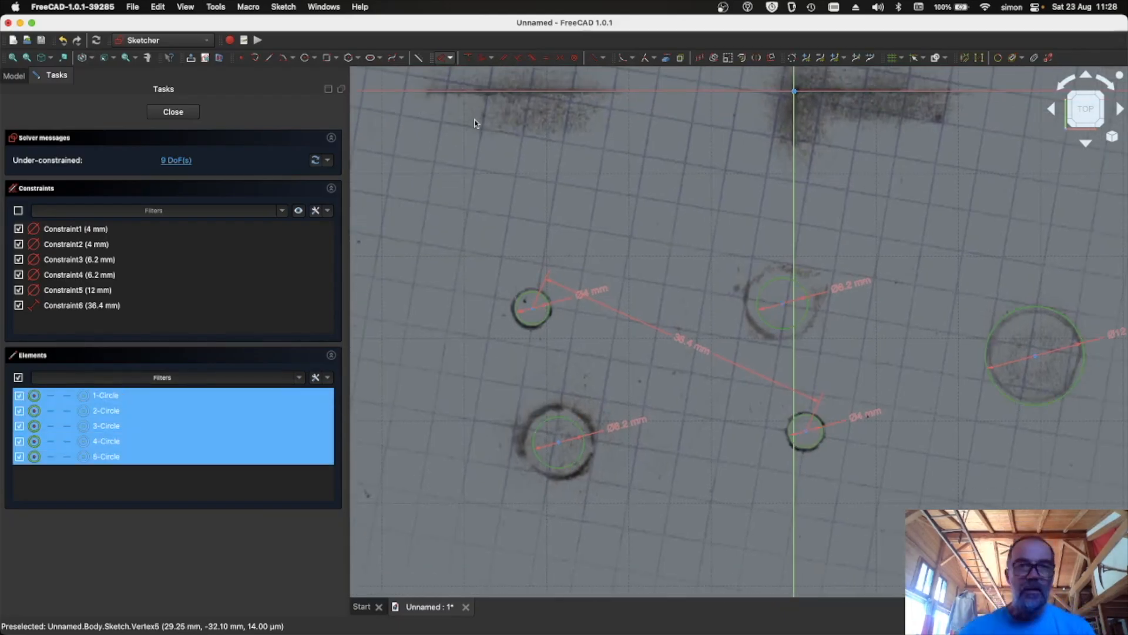
{"action": "left_click", "coordinate": [450, 59]}
{"action": "left_click", "coordinate": [474, 186]}
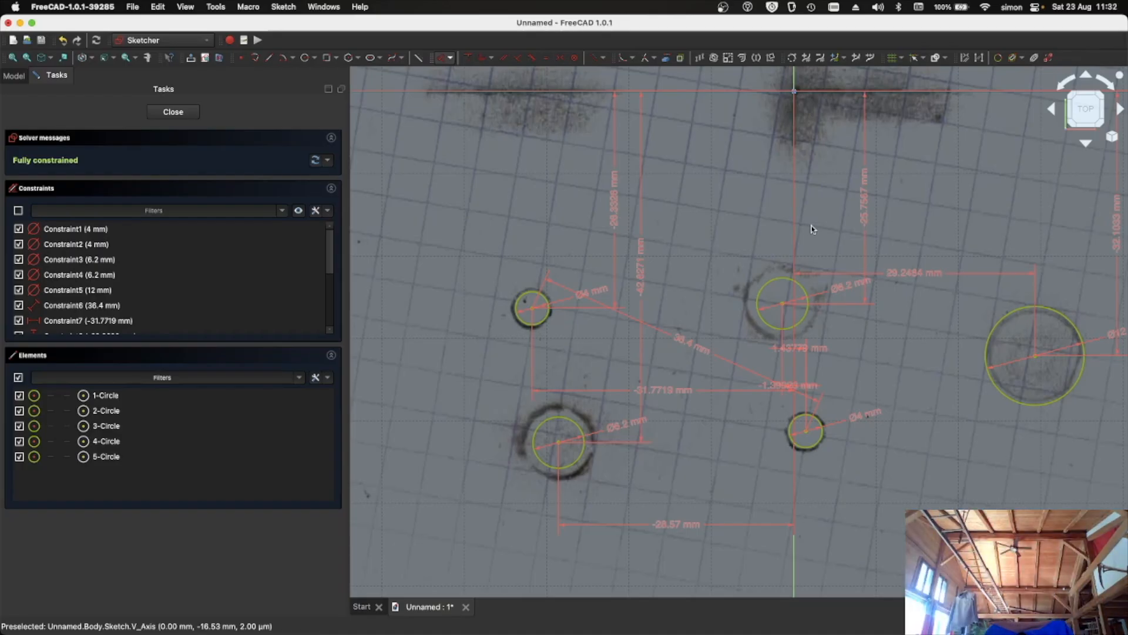
- Draw a horizontal line above the holes and set its vertical distance from the origin to 15 mm
{"action": "left_click", "coordinate": [269, 57]}
{"action": "left_click", "coordinate": [928, 196]}
{"action": "left_click", "coordinate": [477, 196]}
{"action": "left_click", "coordinate": [450, 58]}
{"action": "left_click", "coordinate": [512, 102]}
{"action": "left_click", "coordinate": [477, 196]}
{"action": "left_click", "coordinate": [794, 92]}
{"action": "type", "text": "15"}
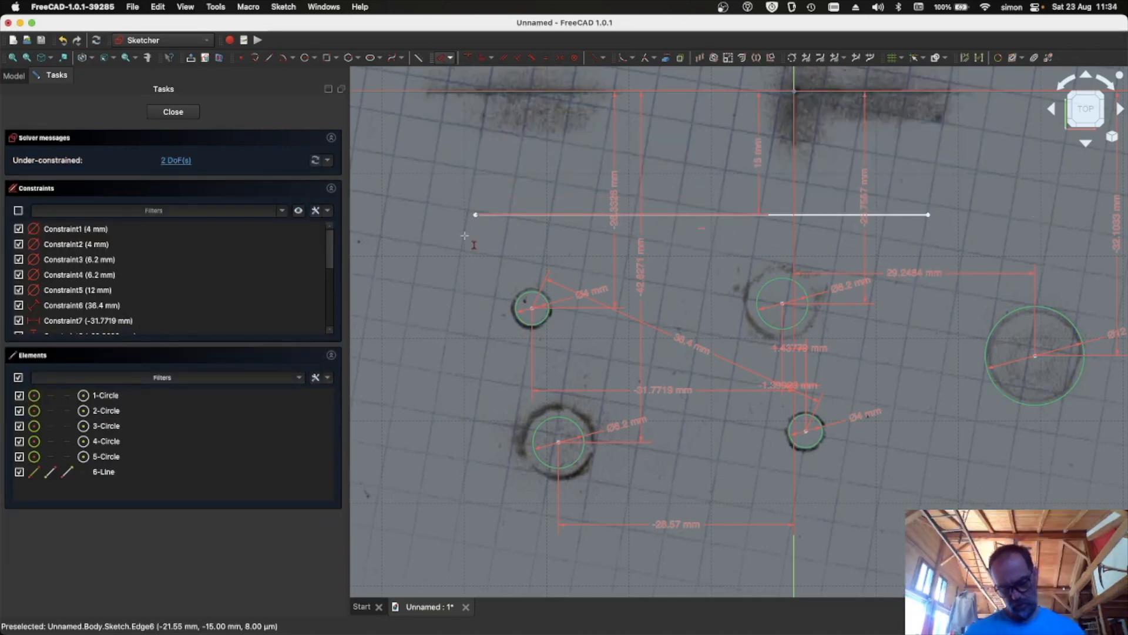
- Dimension the line's left end from the origin to 42 mm
{"action": "left_click", "coordinate": [451, 57]}
{"action": "left_click", "coordinate": [476, 215]}
{"action": "left_click", "coordinate": [794, 91]}
{"action": "type", "text": "42"}
{"action": "key", "text": "Return"}
- Draw a polyline down the left side and along the bottom of the part outline
{"action": "left_click", "coordinate": [254, 58]}
{"action": "left_click", "coordinate": [448, 215]}
{"action": "left_click", "coordinate": [448, 516]}
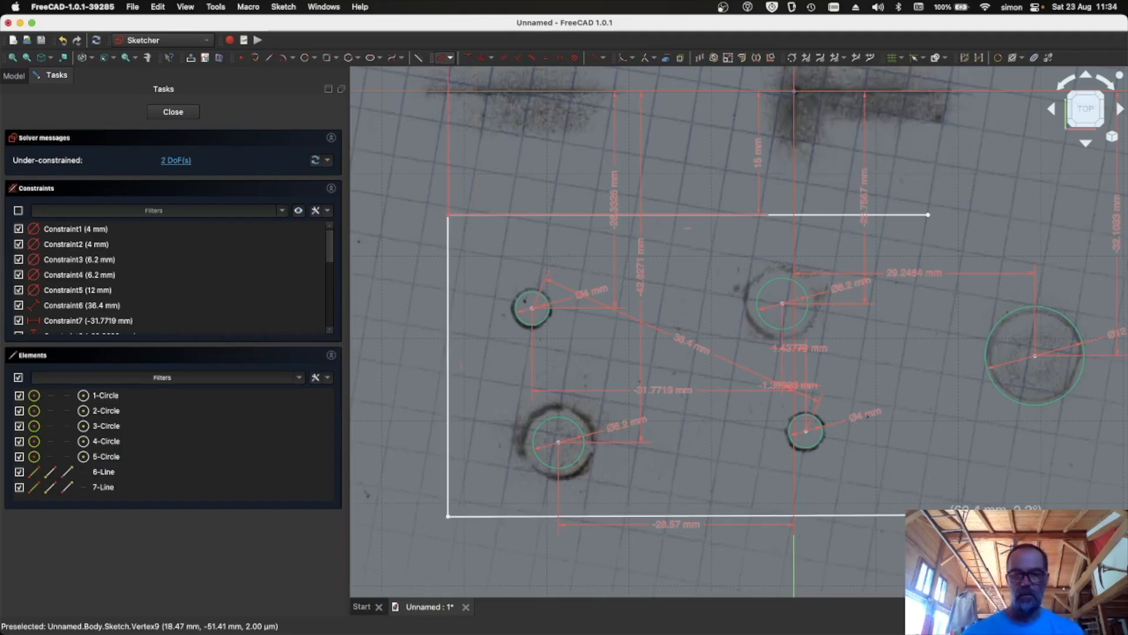
{"action": "left_click", "coordinate": [946, 516]}
{"action": "middle_click_drag", "start_coordinate": [946, 516], "coordinate": [689, 466]}
{"action": "key", "text": "Escape"}
- Draw a circle concentric with the large hole and constrain its diameter to 25.4 mm
{"action": "left_click", "coordinate": [305, 57]}
{"action": "left_click", "coordinate": [779, 306]}
{"action": "left_click", "coordinate": [674, 306]}
{"action": "left_click", "coordinate": [452, 59]}
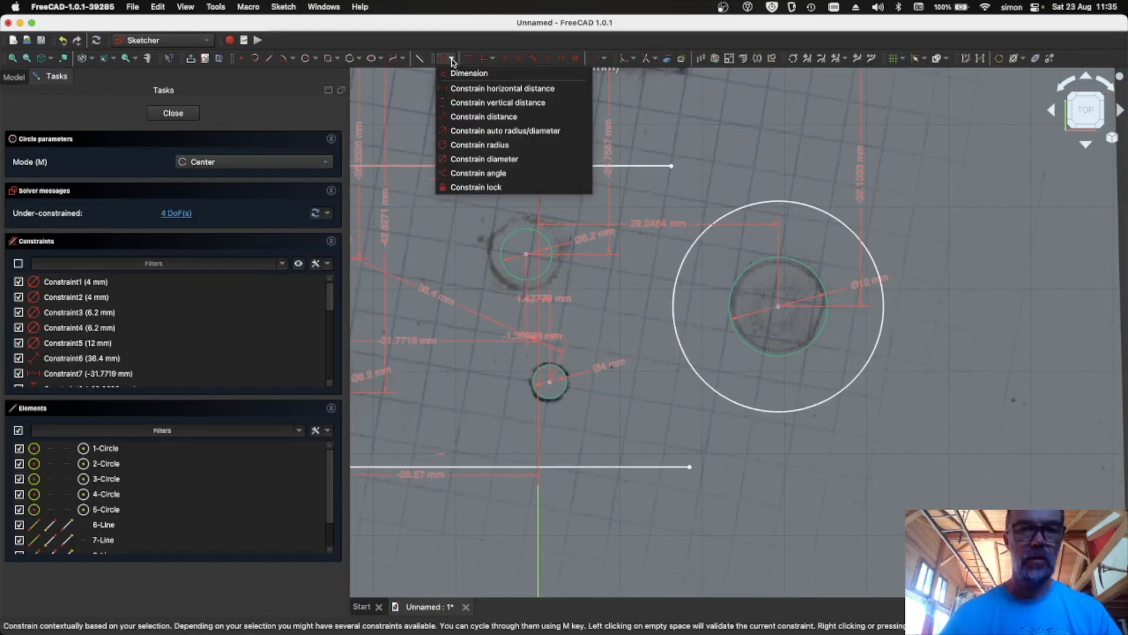
{"action": "left_click", "coordinate": [484, 158]}
{"action": "left_click", "coordinate": [704, 231]}
{"action": "type", "text": "25.4"}
{"action": "key", "text": "Return"}
- Constrain the top and bottom line ends to the outer circle, setting the distance between the line ends to 0 mm
{"action": "left_click", "coordinate": [690, 466]}
{"action": "left_click", "coordinate": [825, 400]}
{"action": "left_click", "coordinate": [671, 167]}
{"action": "left_click", "coordinate": [820, 176]}
{"action": "left_click", "coordinate": [672, 166]}
{"action": "left_click", "coordinate": [689, 466]}
{"action": "type", "text": "0"}
{"action": "key", "text": "Return"}
- Add a horizontal distance constraint and a 36 mm vertical distance constraint to the outline
{"action": "middle_click_drag", "start_coordinate": [877, 279], "coordinate": [816, 376]}
{"action": "left_click", "coordinate": [451, 58]}
{"action": "left_click", "coordinate": [464, 88]}
{"action": "left_click", "coordinate": [637, 262]}
{"action": "scroll", "coordinate": [713, 292], "scroll_direction": "down", "scroll_amount": 4}
{"action": "left_click", "coordinate": [602, 219]}
{"action": "key", "text": "Return"}
{"action": "left_click", "coordinate": [451, 58]}
{"action": "left_click", "coordinate": [464, 101]}
{"action": "left_click", "coordinate": [439, 341]}
{"action": "type", "text": "36"}
{"action": "key", "text": "Return"}
- Trim away the inner part of the outer circle and close the sketch
{"action": "left_click", "coordinate": [645, 58]}
{"action": "left_click", "coordinate": [667, 346]}
{"action": "left_click", "coordinate": [173, 113]}
- Pad the sketch 16 mm
{"action": "left_click", "coordinate": [385, 58]}
{"action": "type", "text": "16"}
{"action": "left_click", "coordinate": [202, 112]}
{"action": "left_click", "coordinate": [30, 111]}
{"action": "middle_click_drag", "start_coordinate": [697, 372], "coordinate": [716, 338]}
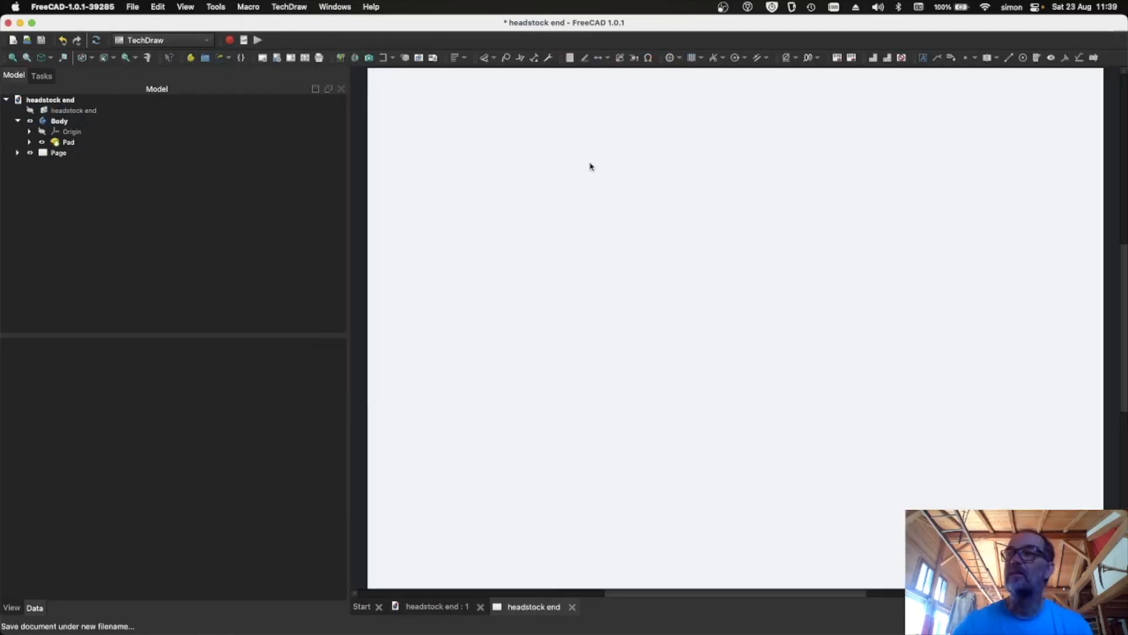
- Insert a projection group of the body onto the TechDraw page
{"action": "left_click", "coordinate": [289, 6]}
{"action": "mouse_move", "coordinate": [329, 43]}
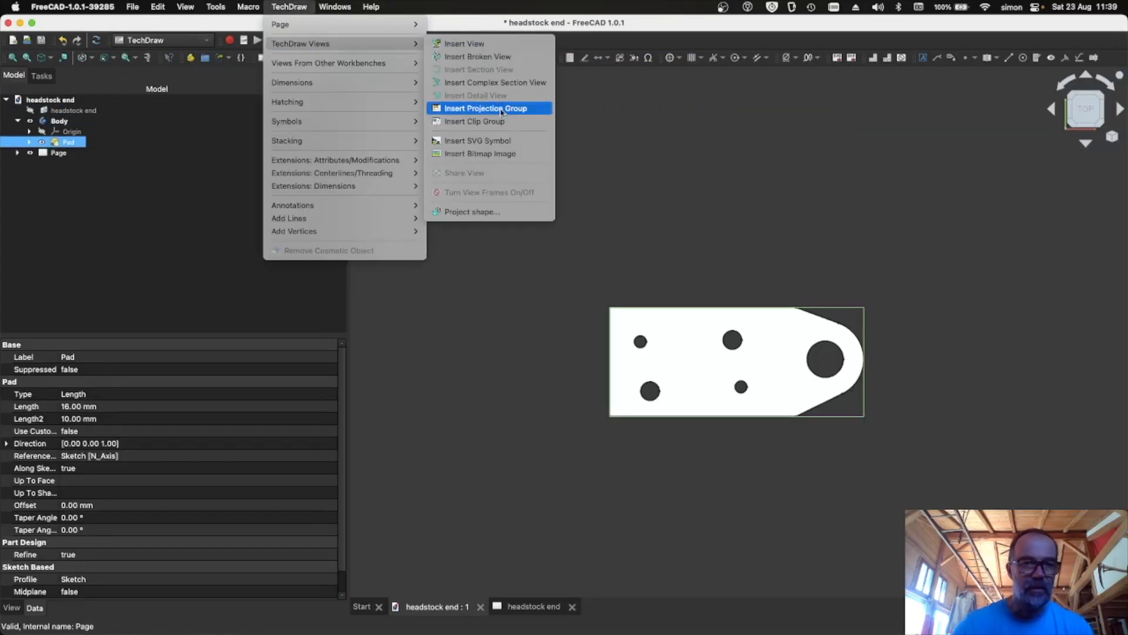
{"action": "left_click", "coordinate": [492, 109]}
{"action": "left_click", "coordinate": [227, 111]}
- Open the Preferences dialog and change a setting value in it
{"action": "left_click", "coordinate": [289, 6]}
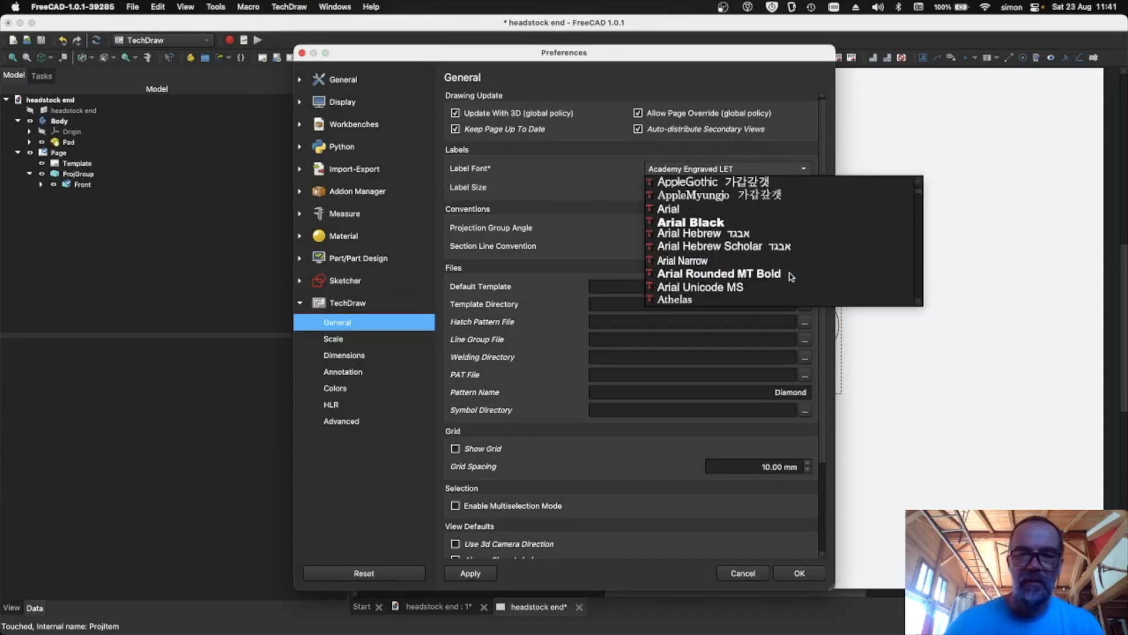
{"action": "scroll", "coordinate": [788, 277], "scroll_direction": "down", "scroll_amount": 5}
{"action": "left_click", "coordinate": [788, 282]}
{"action": "key", "text": "Tab"}
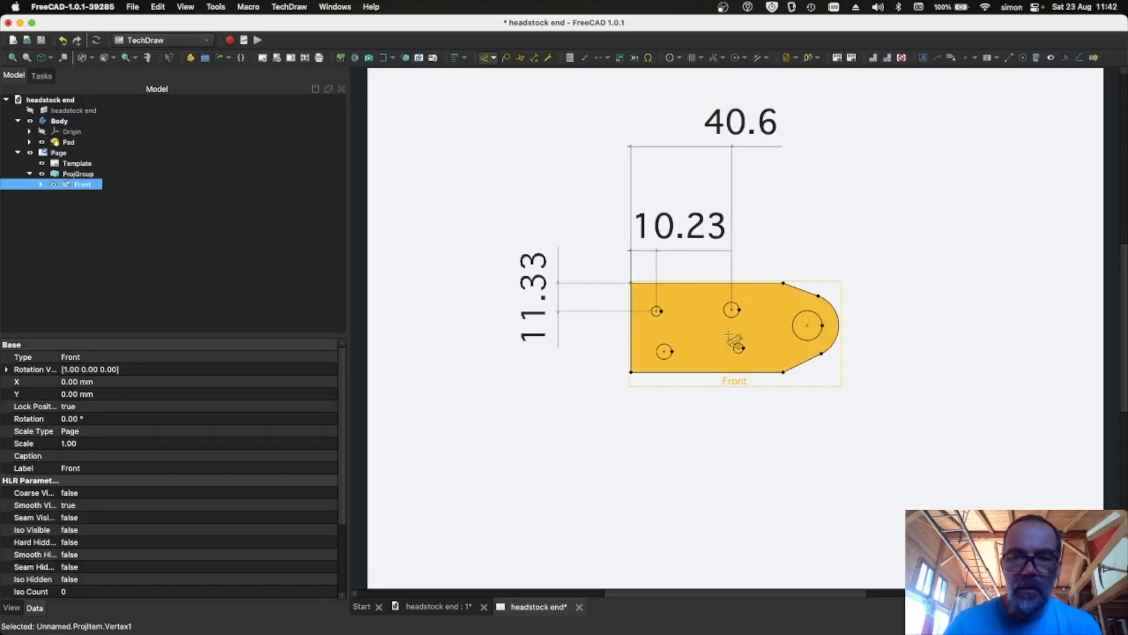
{"action": "scroll", "coordinate": [737, 353], "scroll_direction": "up", "scroll_amount": 5}
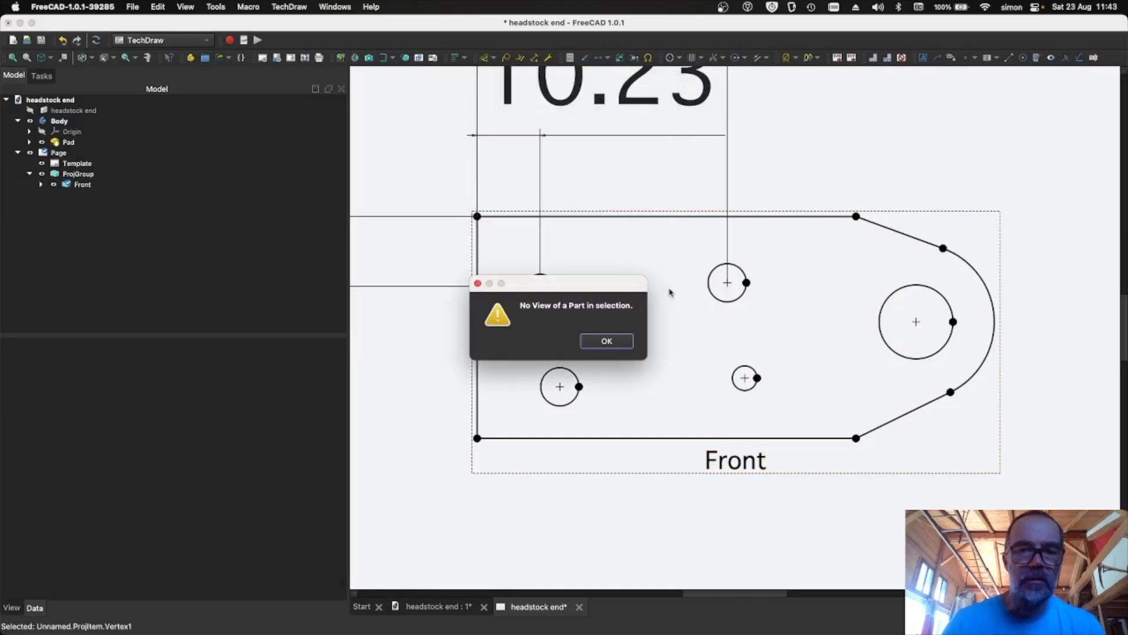
- Recreate the TechDraw page with a front-view projection group of the body
{"action": "left_click", "coordinate": [605, 340]}
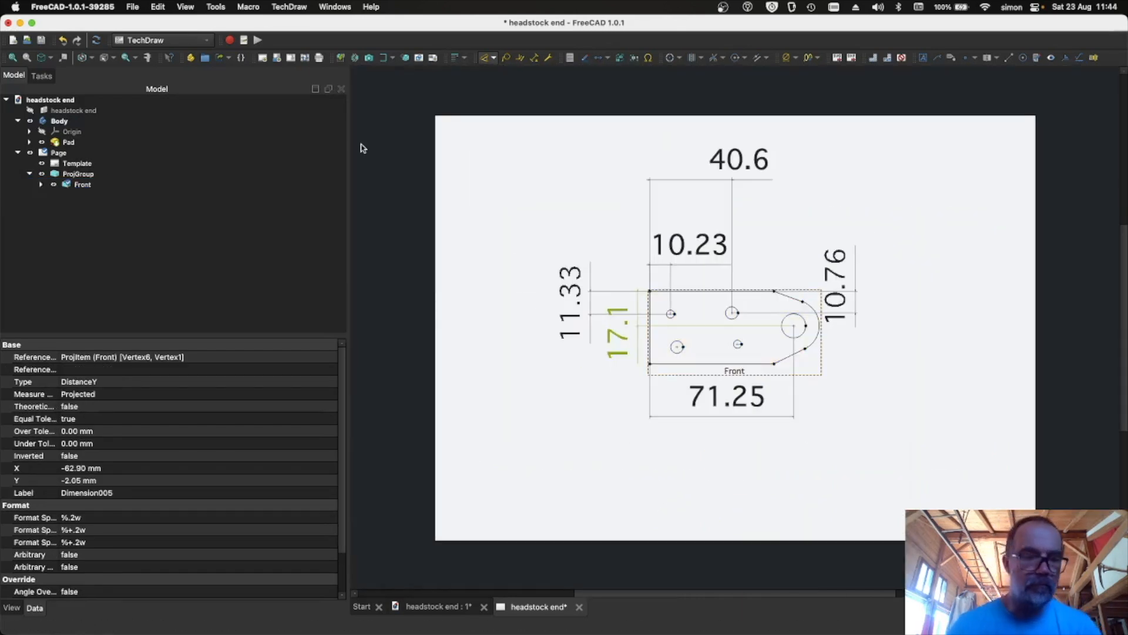
{"action": "right_click", "coordinate": [517, 310]}
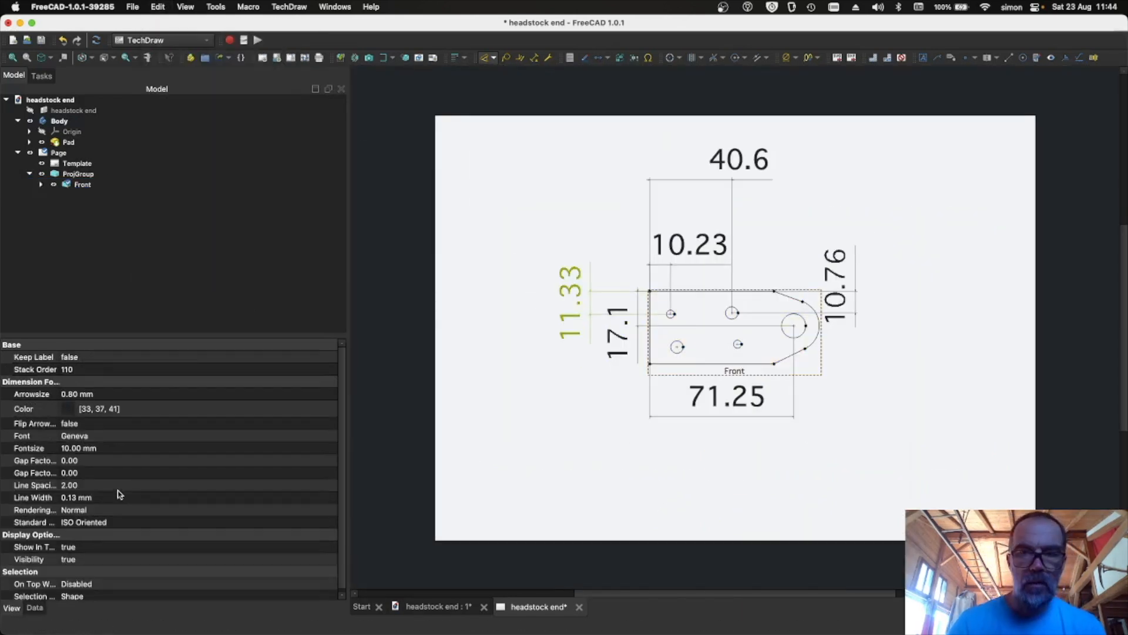
{"action": "right_click", "coordinate": [35, 164]}
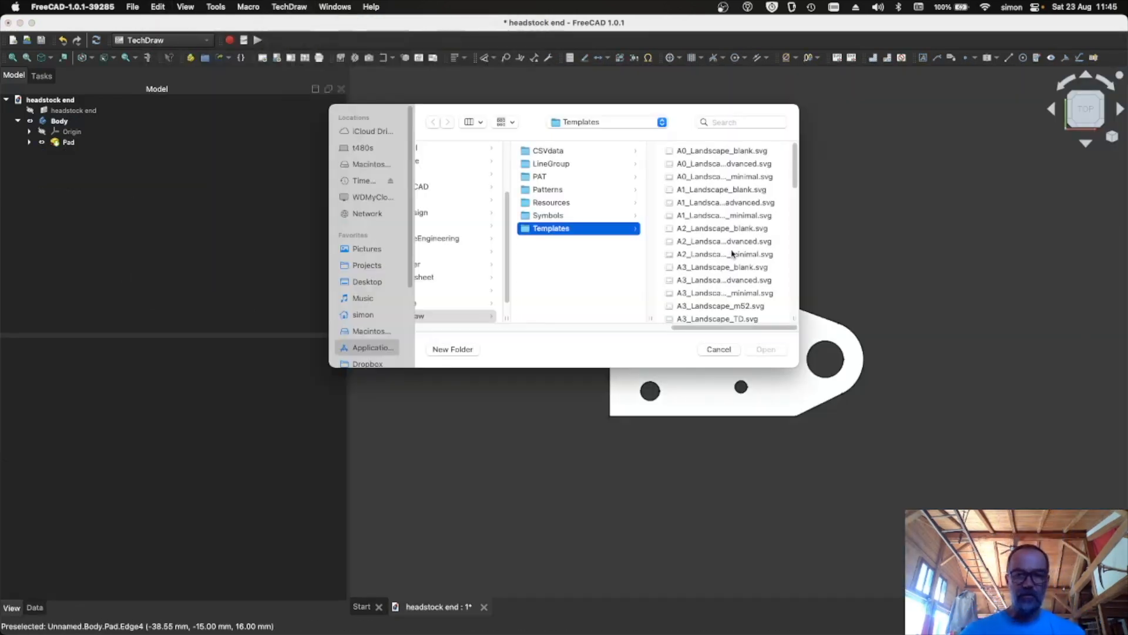
{"action": "left_click", "coordinate": [717, 318]}
{"action": "left_click", "coordinate": [579, 201]}
{"action": "left_click", "coordinate": [766, 349]}
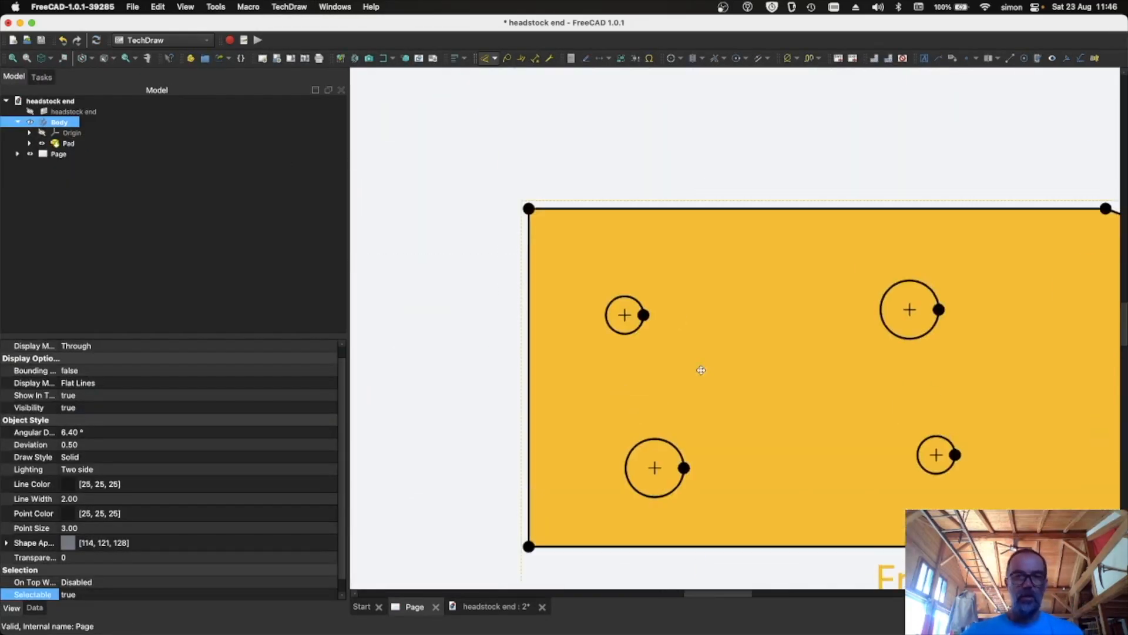
{"action": "left_click", "coordinate": [289, 6]}
{"action": "left_click", "coordinate": [476, 75]}
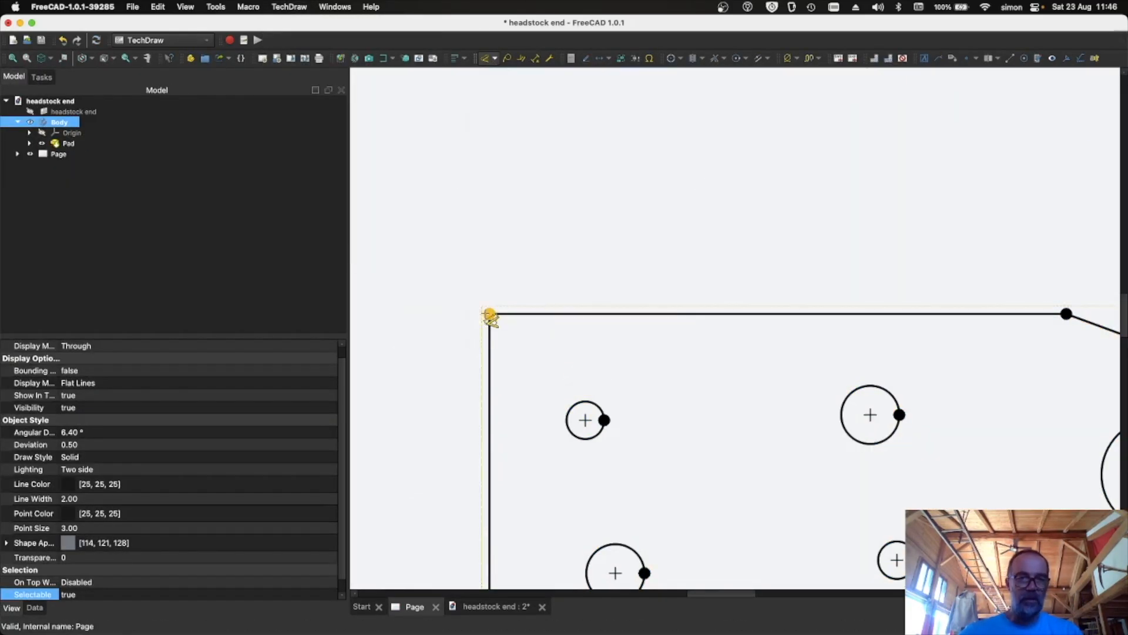
- Select vertices on the front view and delete the selected item
{"action": "left_click", "coordinate": [489, 314]}
{"action": "left_click", "coordinate": [586, 420]}
{"action": "left_click", "coordinate": [499, 116]}
{"action": "left_click", "coordinate": [596, 194]}
{"action": "key", "text": "Delete"}
- Open the TechDraw Annotation and Advanced preference pages to review their settings
{"action": "left_click", "coordinate": [73, 6]}
{"action": "left_click", "coordinate": [65, 43]}
{"action": "left_click", "coordinate": [343, 371]}
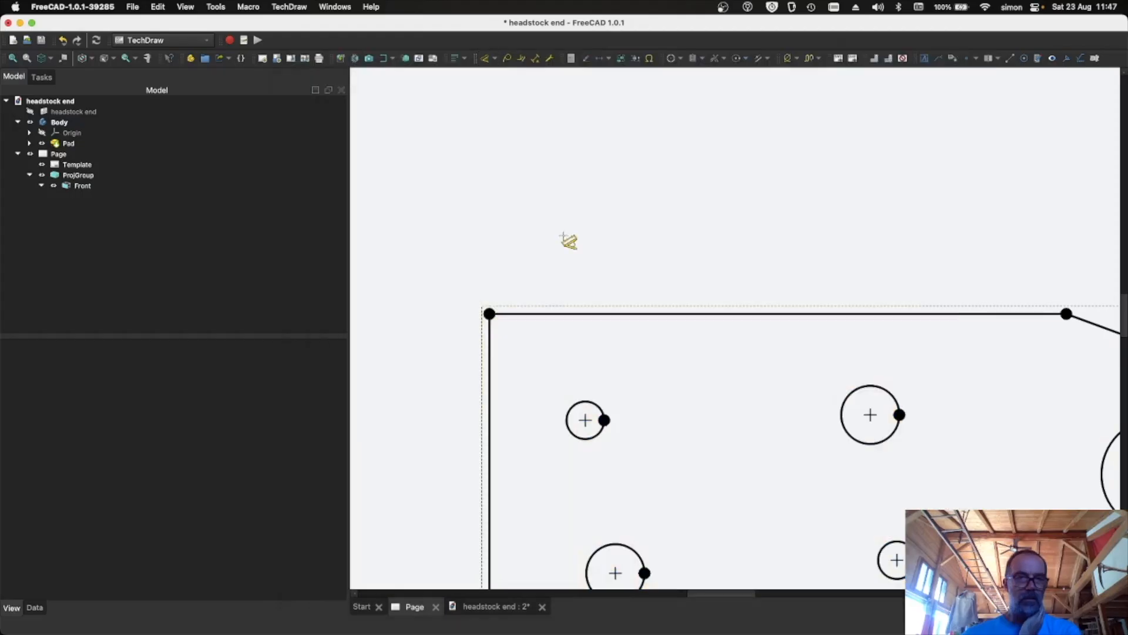
{"action": "left_click", "coordinate": [571, 245]}
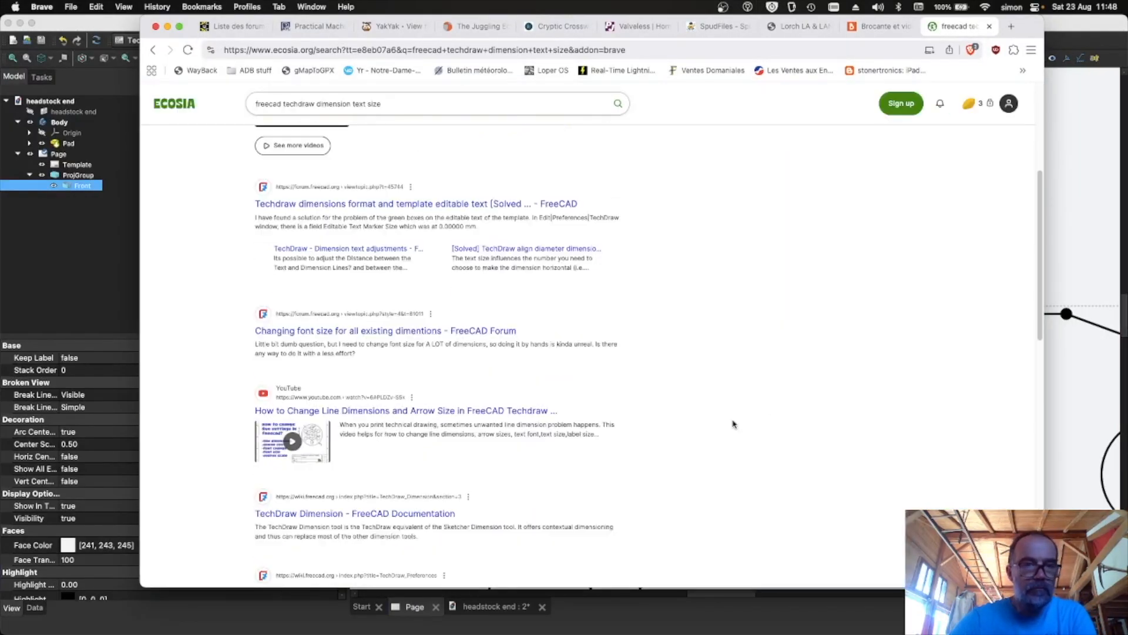
{"action": "scroll", "coordinate": [730, 423], "scroll_direction": "down", "scroll_amount": 3}
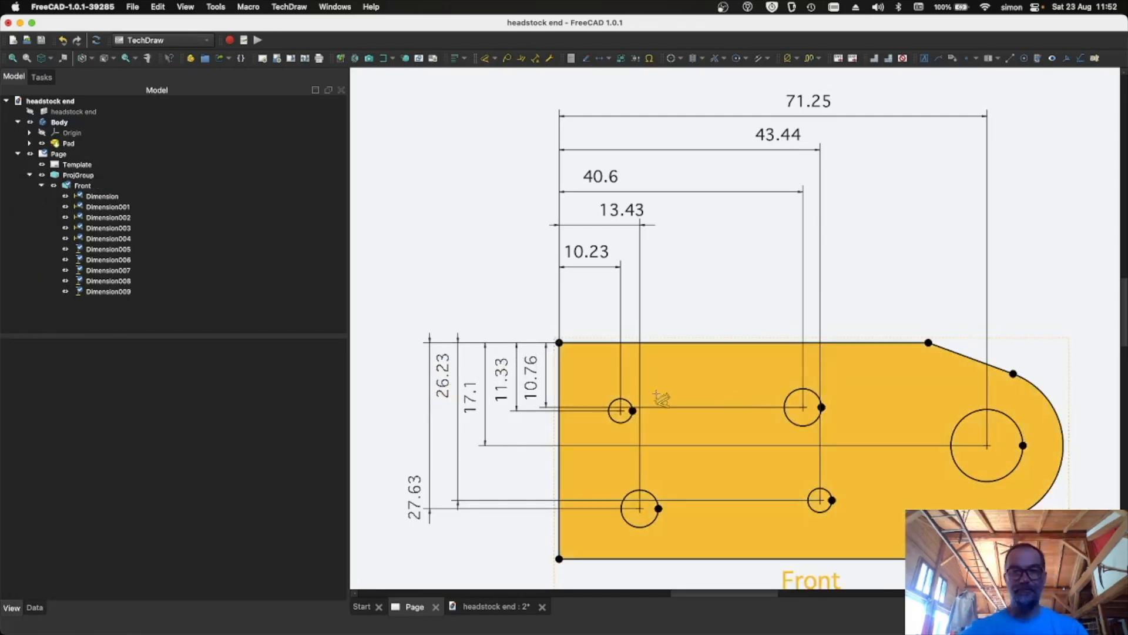
- Rearrange the horizontal dimensions above the front view into a neatly stacked order by length
{"action": "left_click", "coordinate": [600, 220]}
{"action": "left_click", "coordinate": [602, 255]}
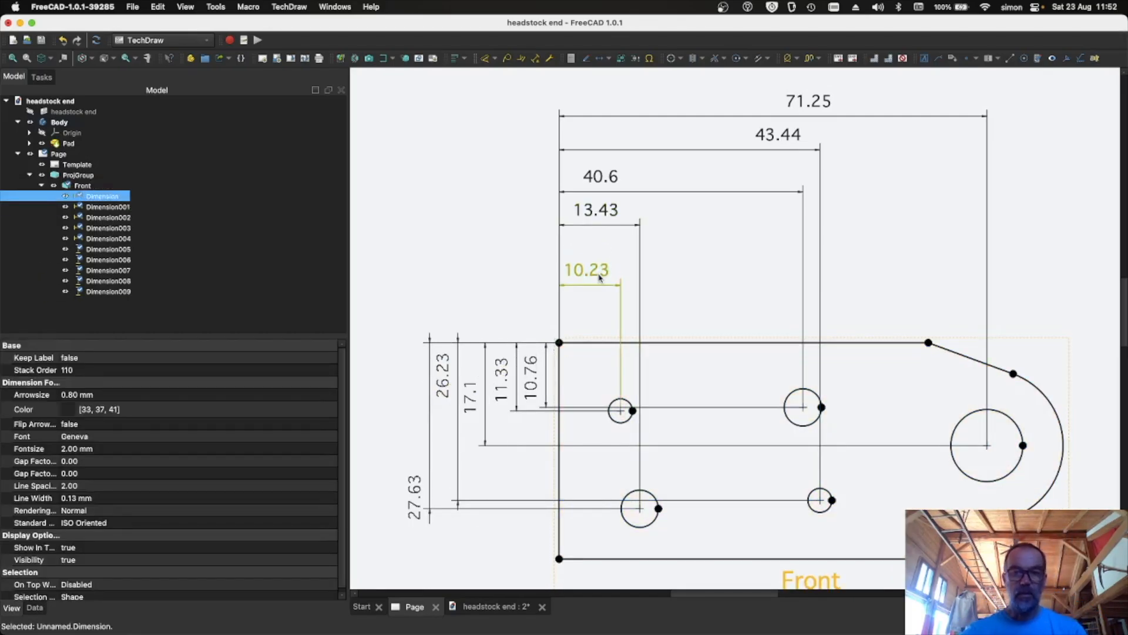
{"action": "left_click", "coordinate": [607, 214]}
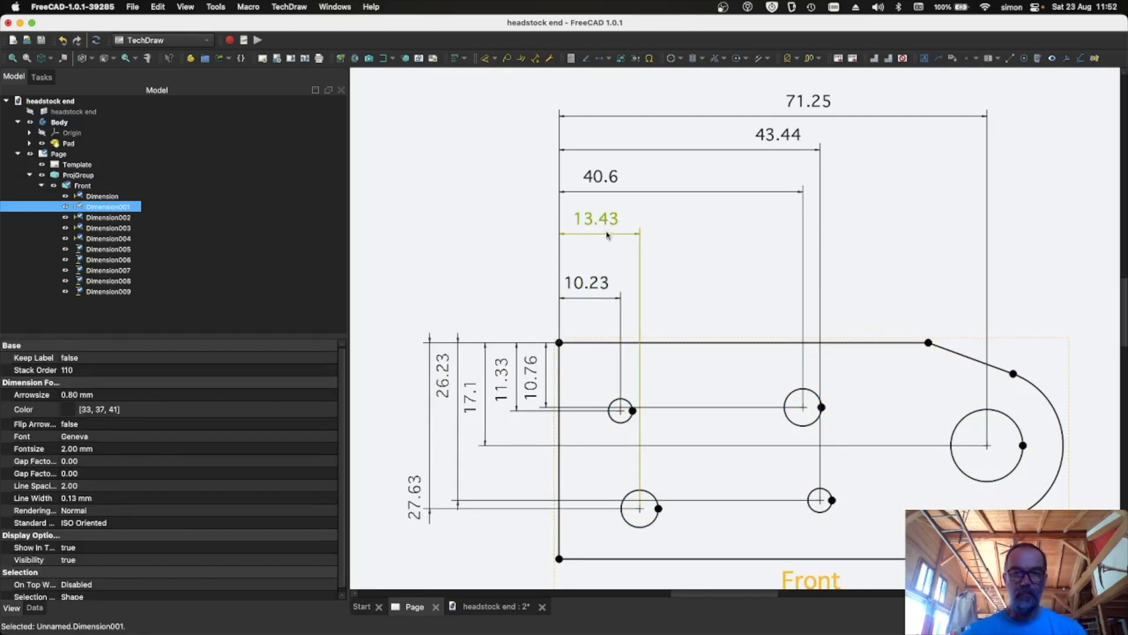
{"action": "left_click", "coordinate": [605, 182]}
{"action": "left_click_drag", "start_coordinate": [605, 182], "coordinate": [681, 216]}
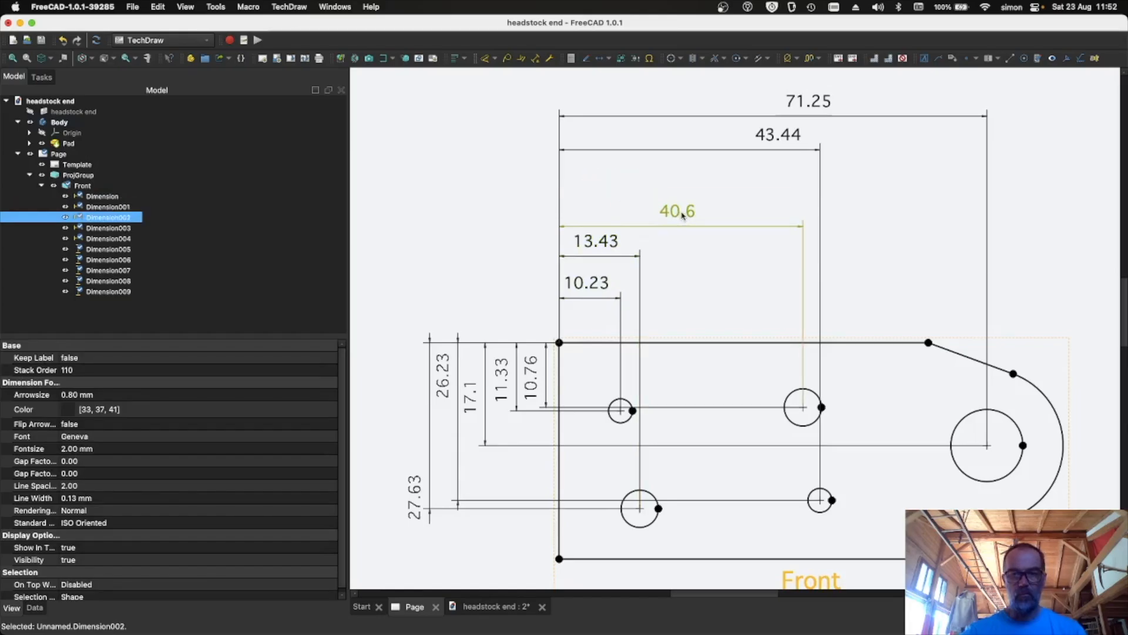
{"action": "left_click_drag", "start_coordinate": [763, 135], "coordinate": [673, 165]}
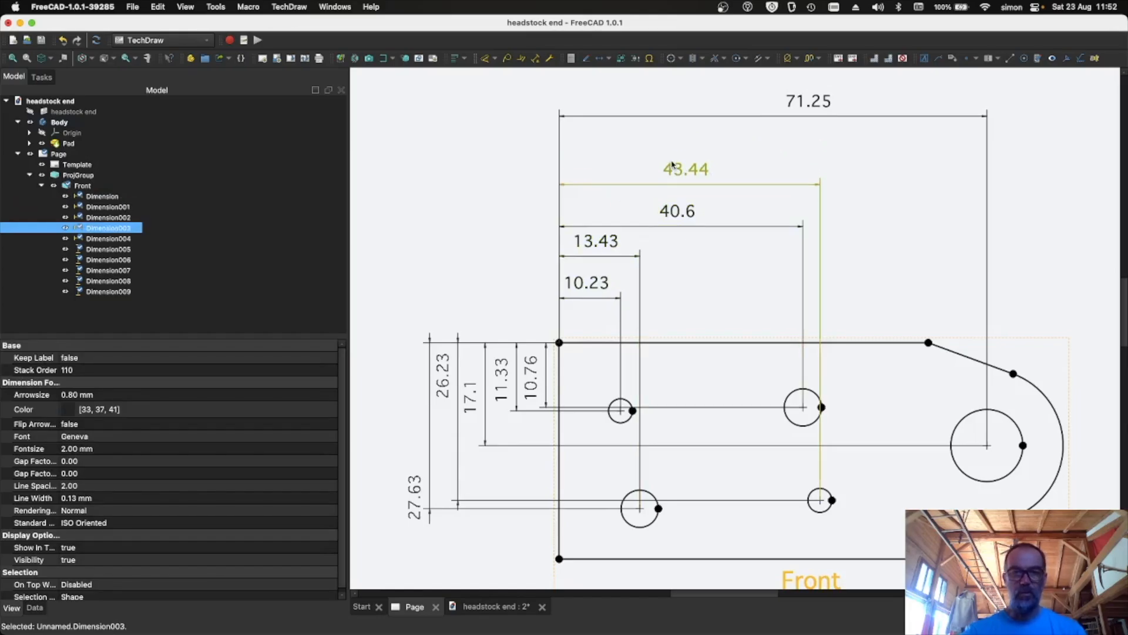
{"action": "left_click_drag", "start_coordinate": [810, 101], "coordinate": [780, 129]}
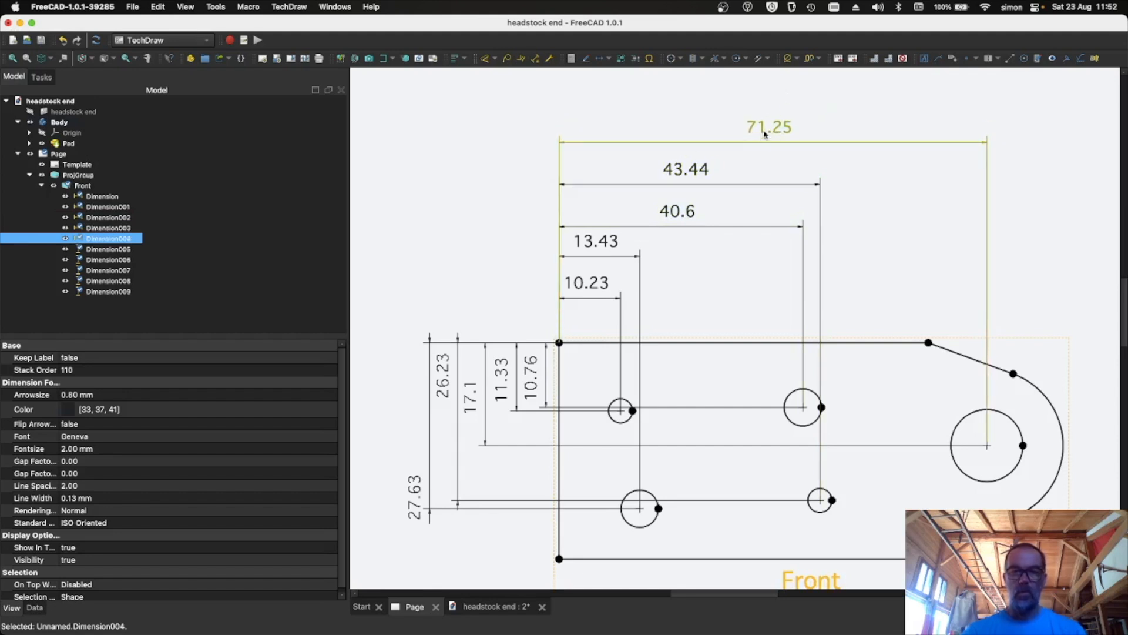
- Rearrange the vertical dimensions left of the front view into a neatly stacked order by length
{"action": "left_click_drag", "start_coordinate": [425, 467], "coordinate": [382, 407]}
{"action": "left_click_drag", "start_coordinate": [436, 376], "coordinate": [468, 405]}
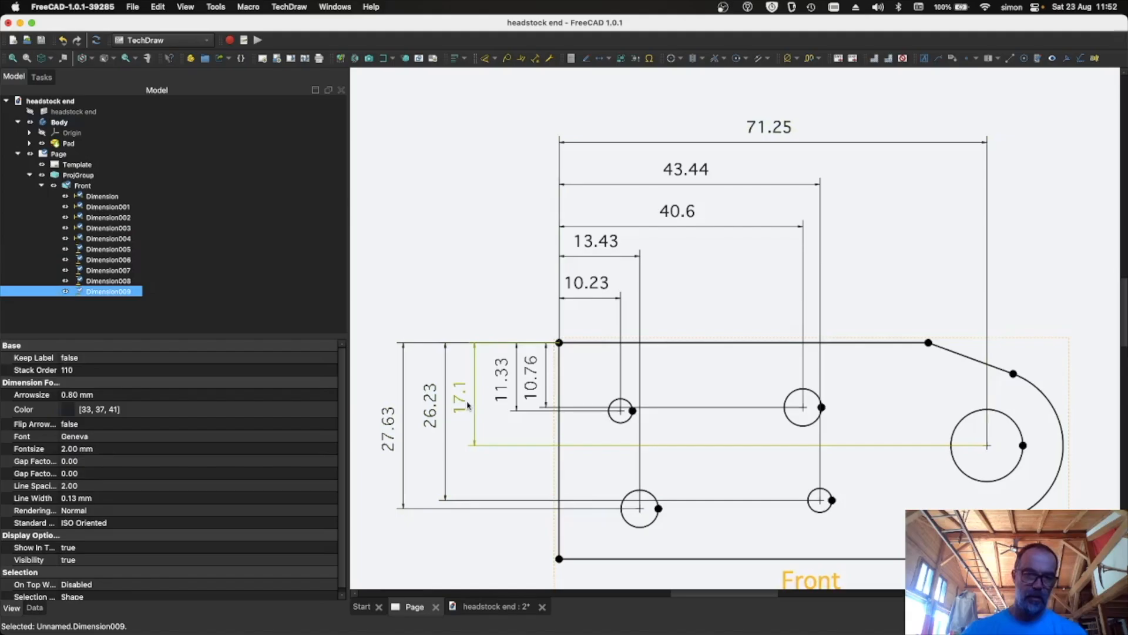
{"action": "left_click", "coordinate": [500, 387]}
{"action": "left_click", "coordinate": [522, 380]}
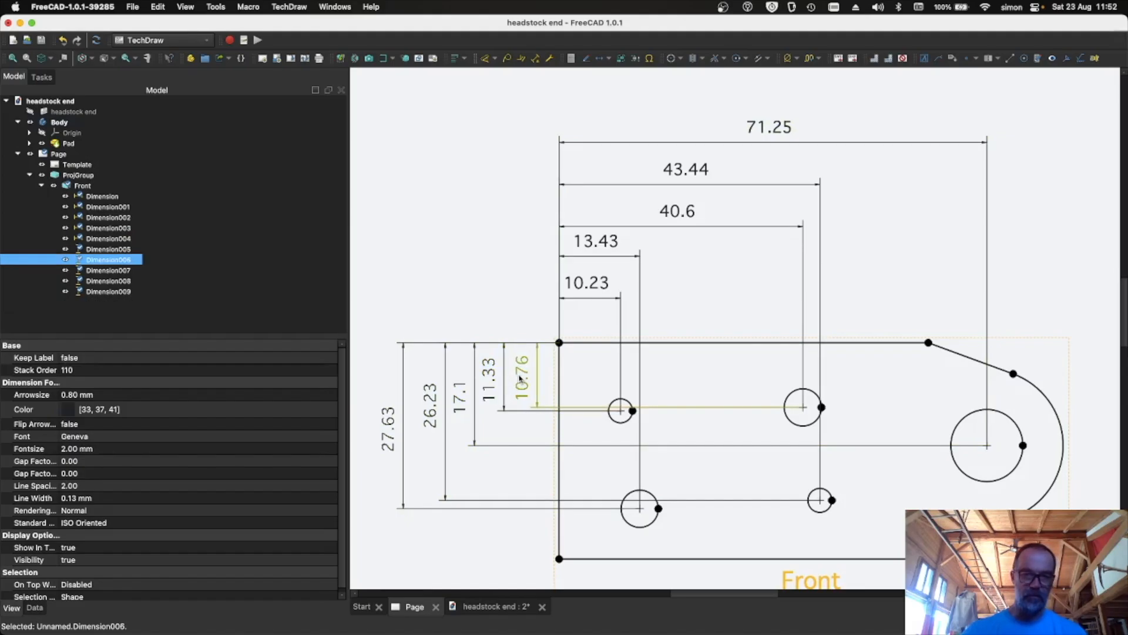